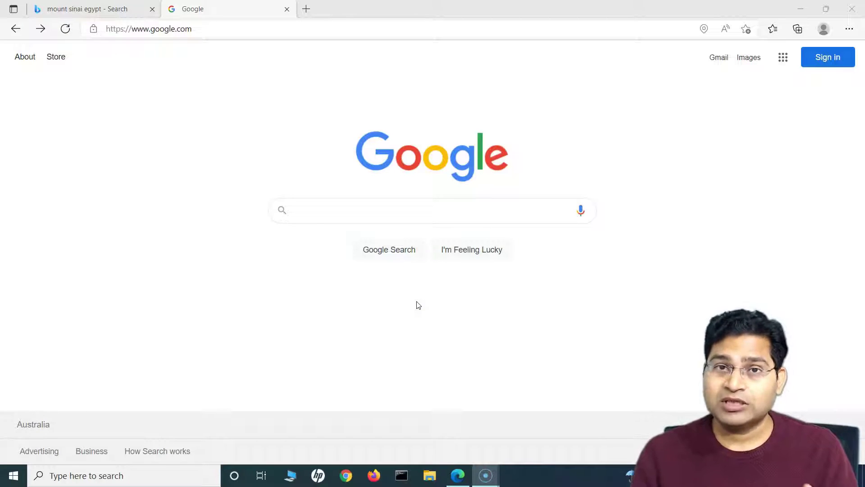
# - Launch PowerPoint by searching 'powe' in the Windows taskbar search
pyautogui.click(397, 266)
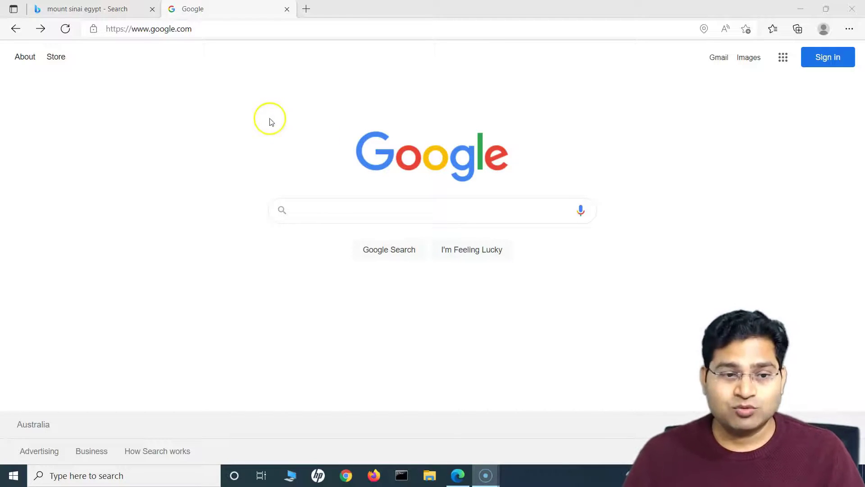
pyautogui.click(120, 478)
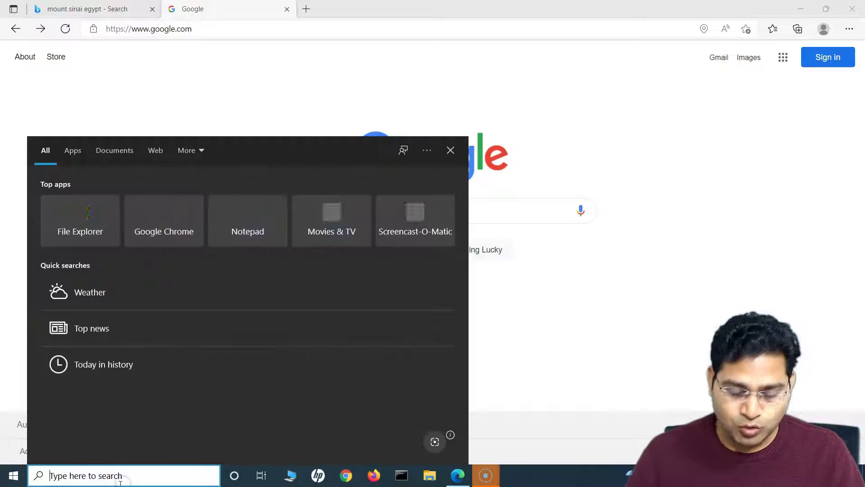
pyautogui.write('powe')
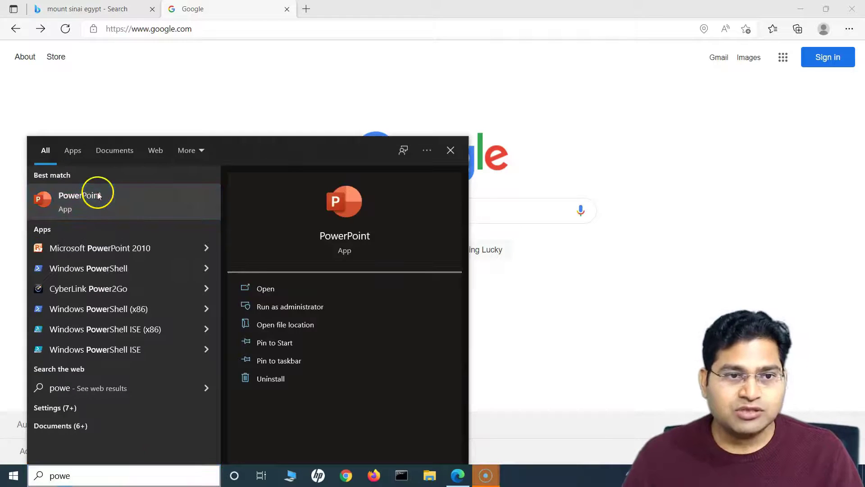
pyautogui.click(98, 195)
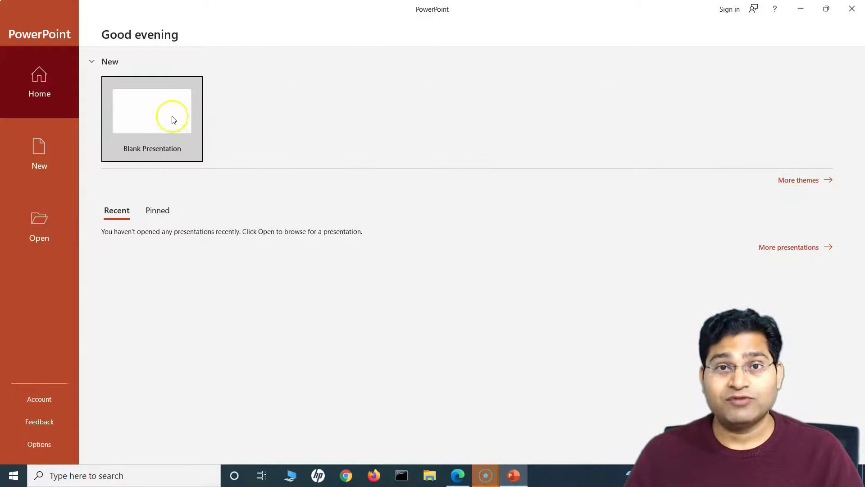
# - Create a blank presentation and bring up the Record ribbon's recording tools
pyautogui.click(145, 117)
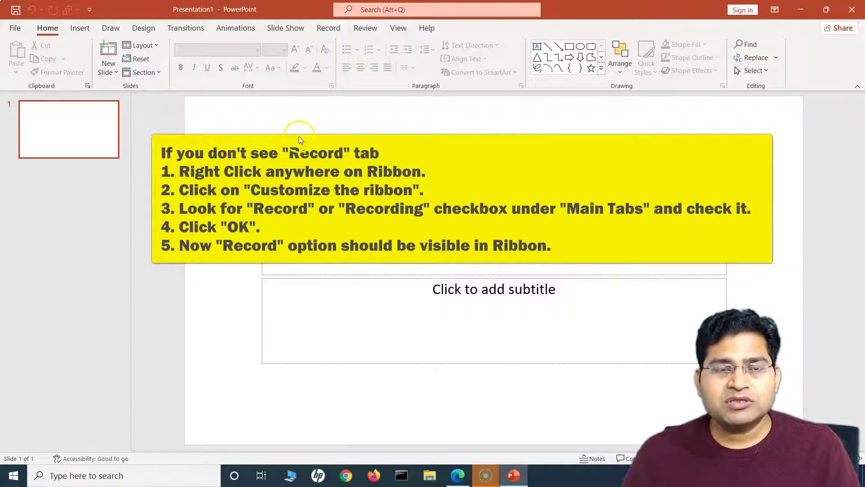
pyautogui.click(328, 30)
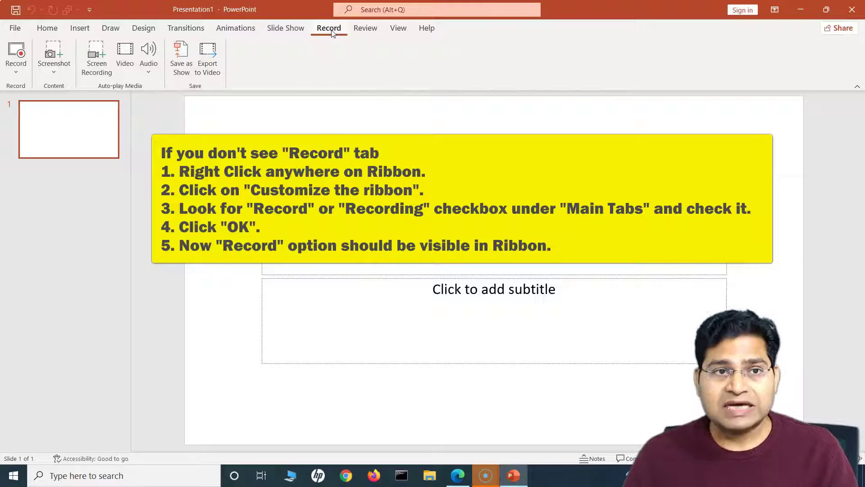
# - Start a new screen recording with the whole screen marked as the recording area
pyautogui.click(100, 61)
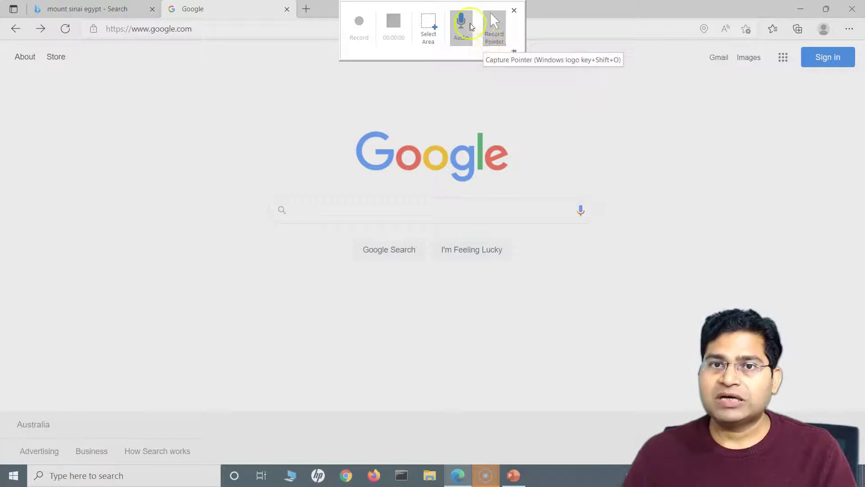
pyautogui.click(429, 27)
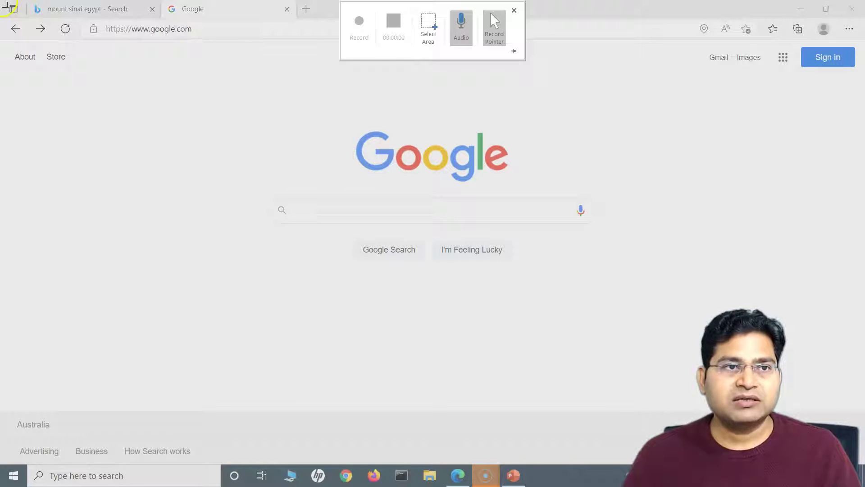
pyautogui.moveTo(6, 5); pyautogui.dragTo(862, 486)
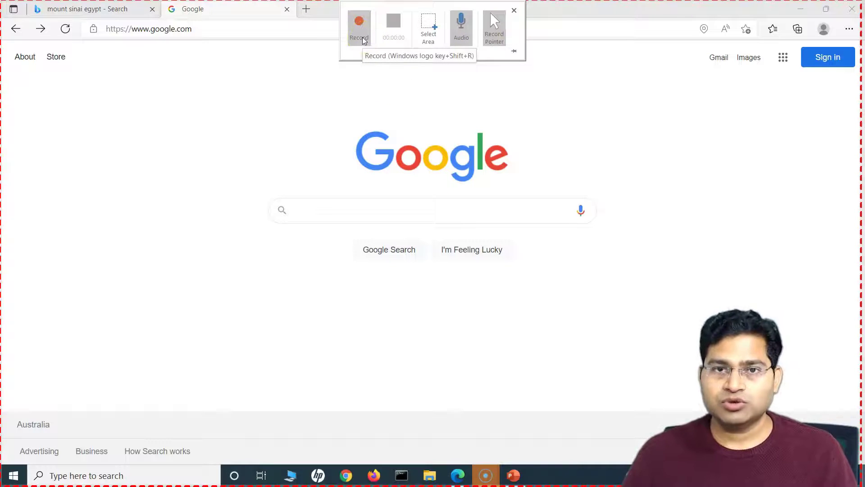
# - Begin recording, search Google for 'melbourne' and open the City of Melbourne homepage
pyautogui.click(363, 38)
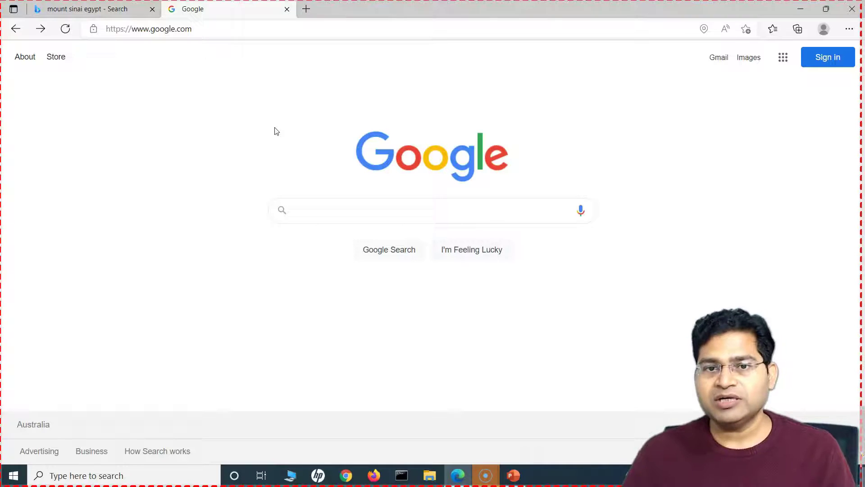
pyautogui.click(340, 210)
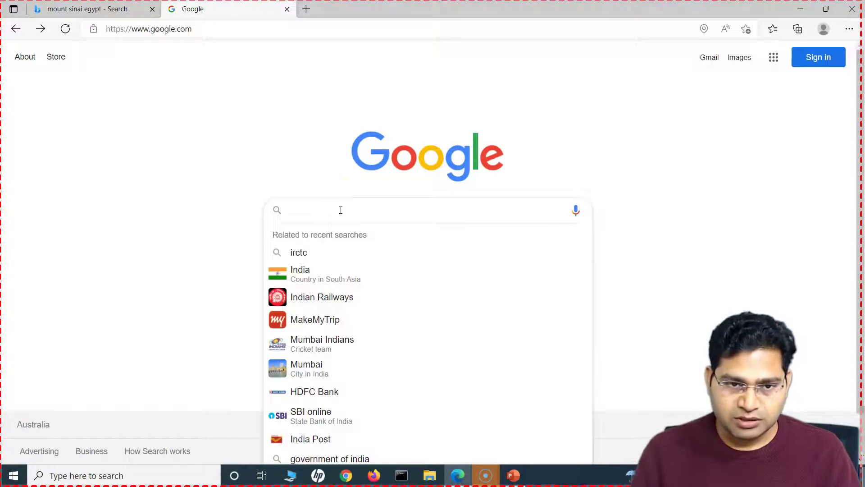
pyautogui.write('melbourne')
pyautogui.press('Return')
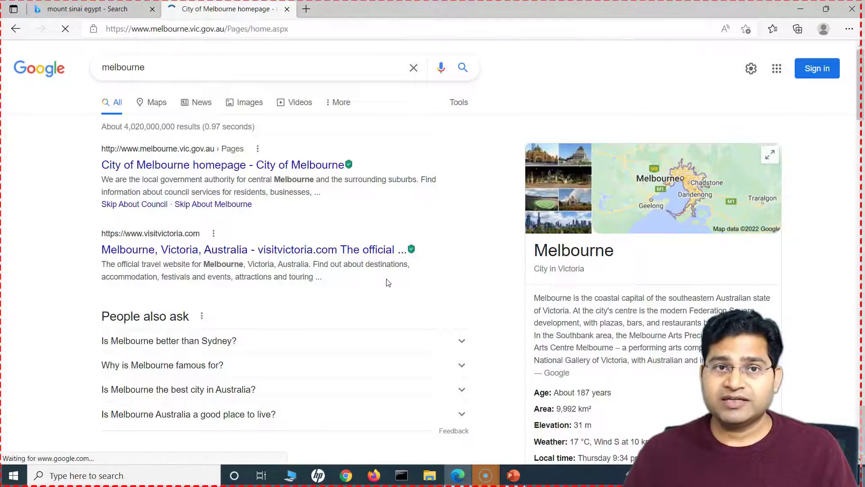
pyautogui.click(419, 366)
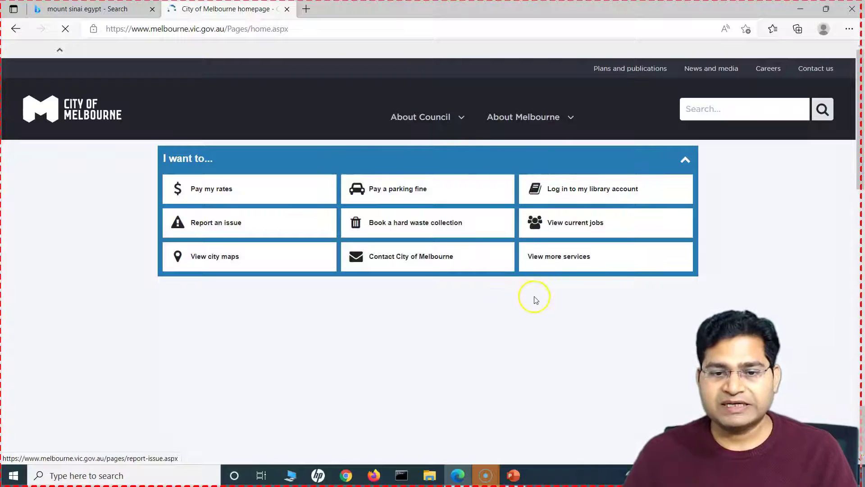
# - Title the slide 'This is sample recording' and stop the recording to insert the video
pyautogui.click(514, 474)
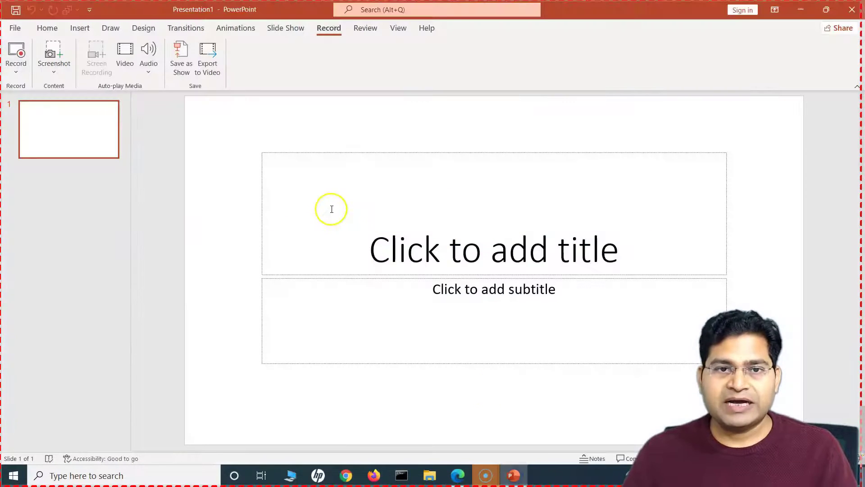
pyautogui.click(335, 211)
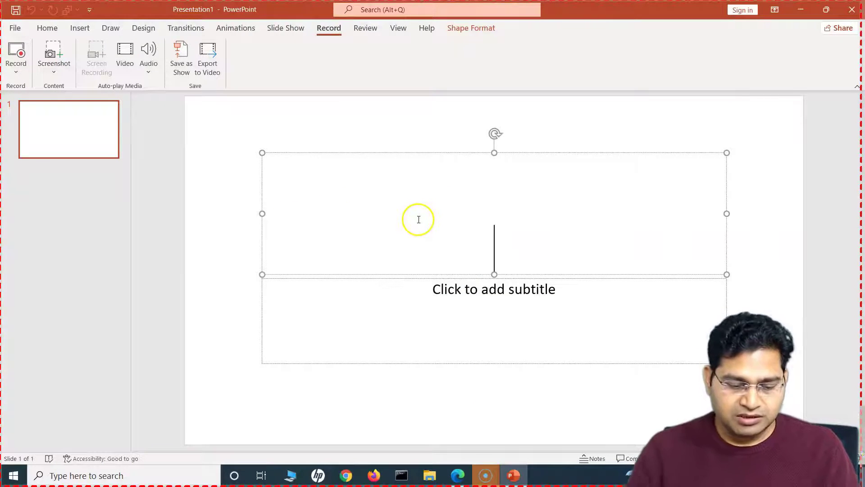
pyautogui.write('This is sam')
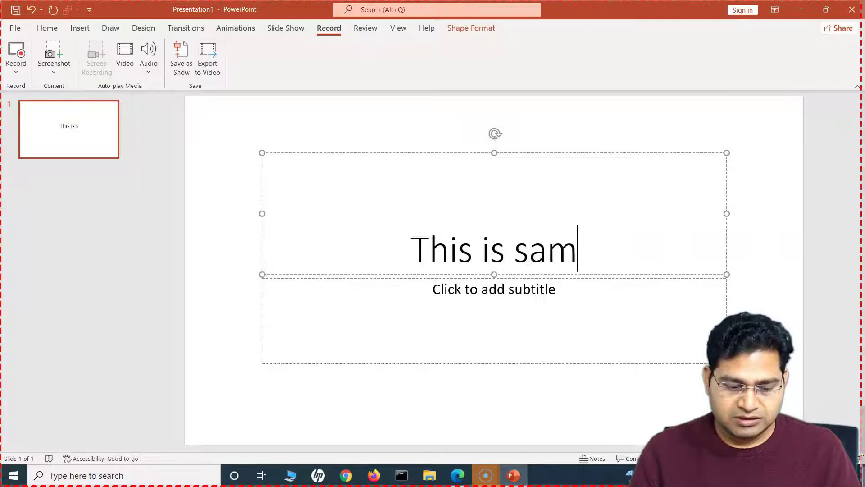
pyautogui.write('ple recording')
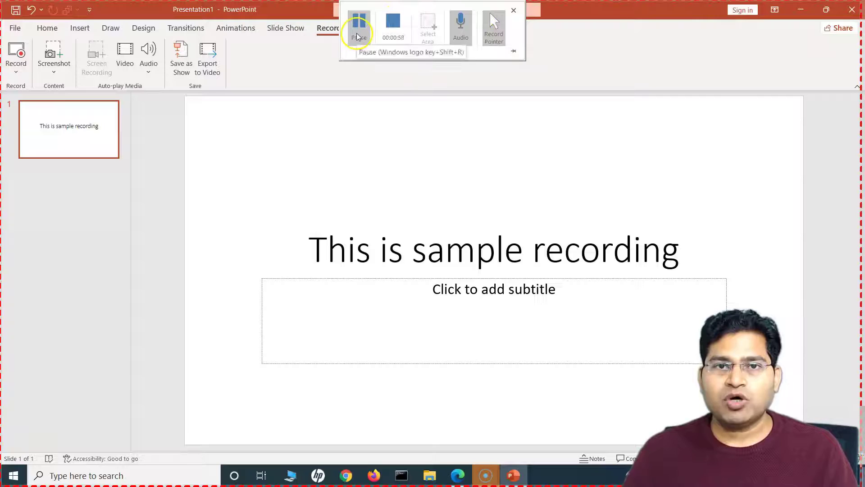
pyautogui.click(393, 35)
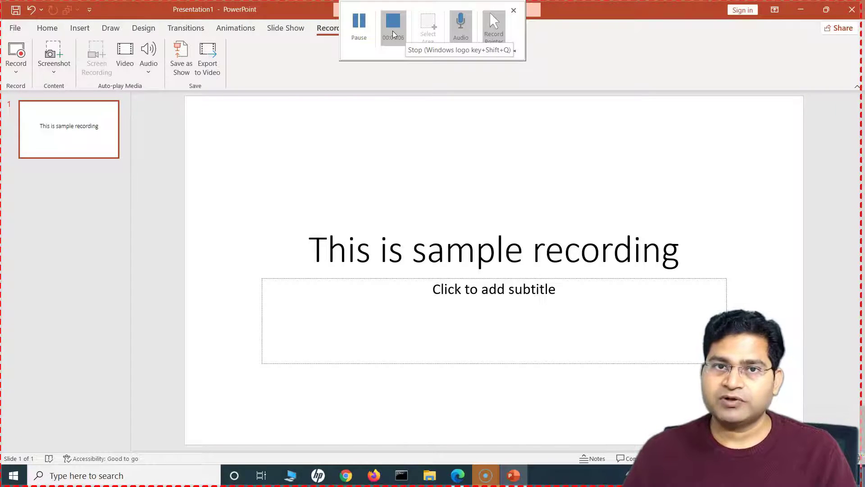
pyautogui.click(393, 36)
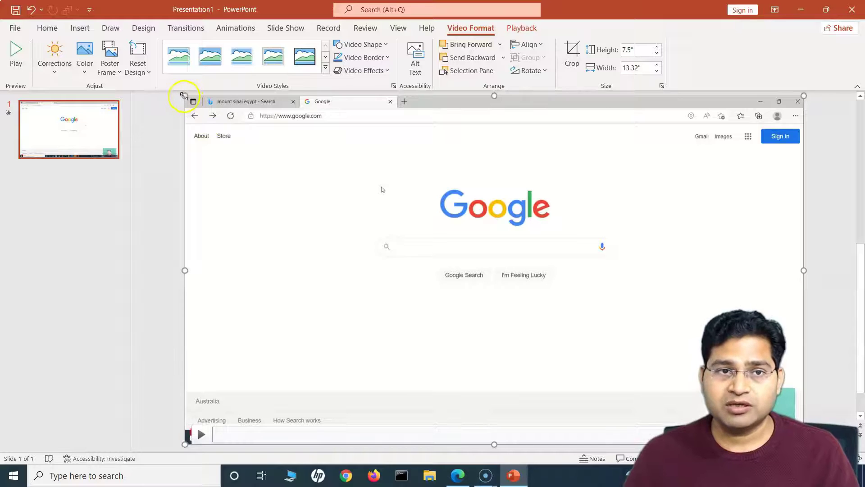
# - Shrink the video to 6.35" × 11.27" and centre it on the slide
pyautogui.moveTo(183, 96); pyautogui.dragTo(278, 148)
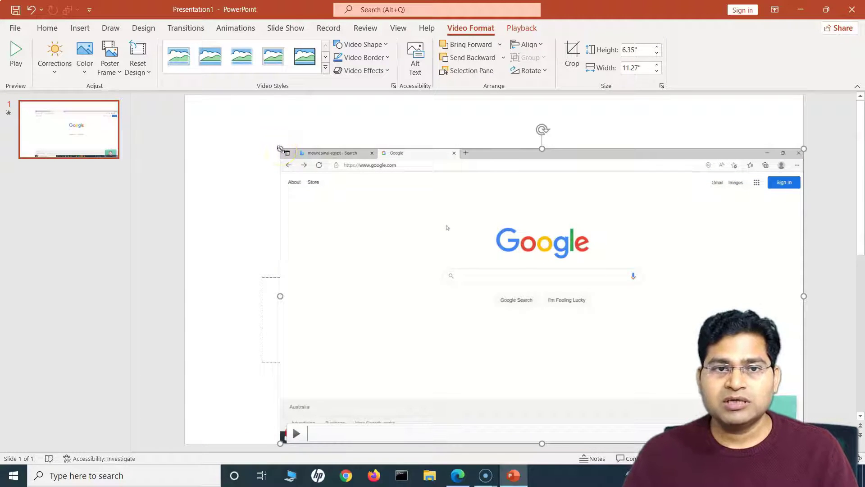
pyautogui.moveTo(429, 238); pyautogui.dragTo(370, 213)
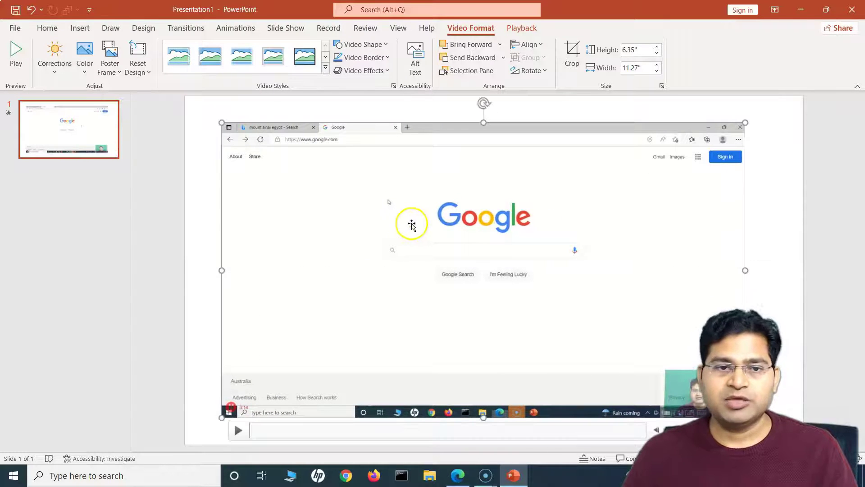
# - Darken the video with the -20% brightness preset
pyautogui.click(57, 72)
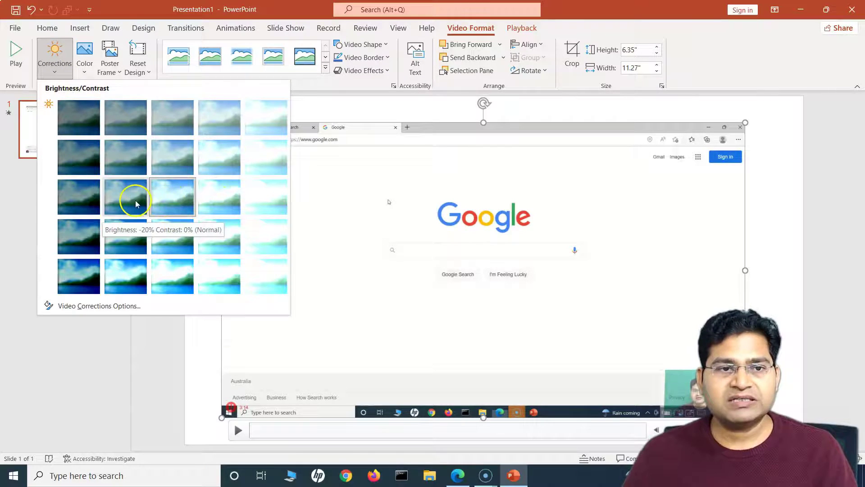
pyautogui.click(166, 201)
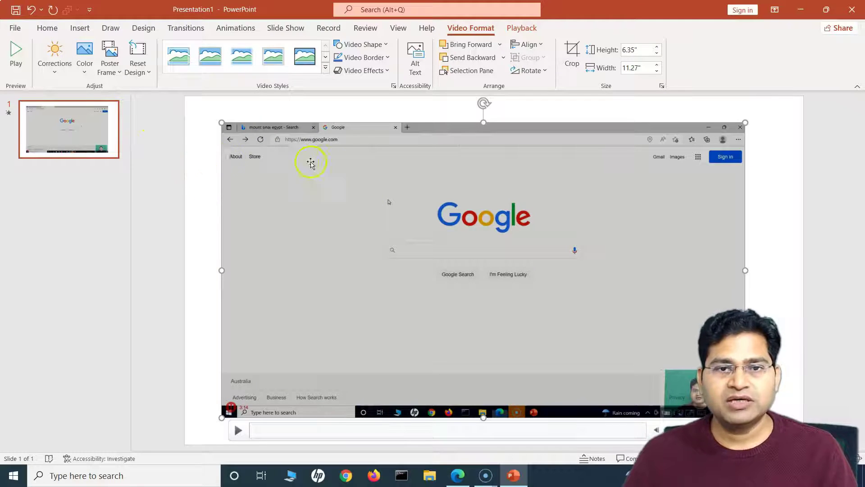
pyautogui.click(191, 147)
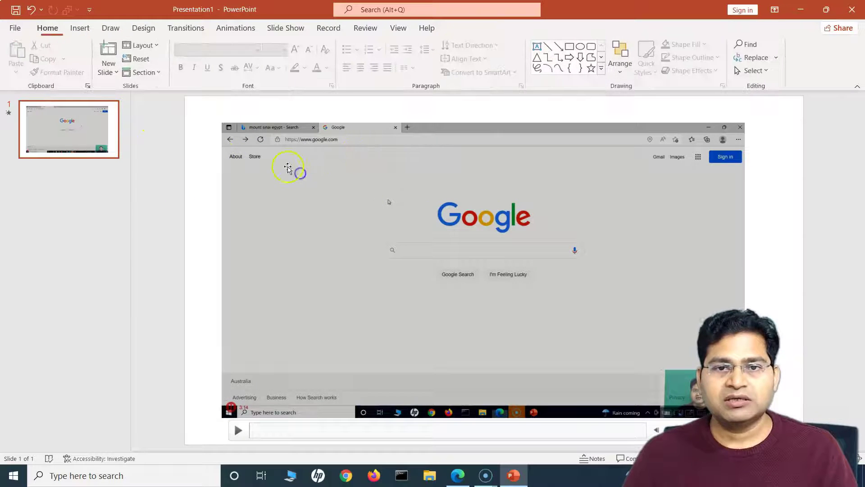
# - Recolour the screen-recording video with a light-blue swatch
pyautogui.click(440, 293)
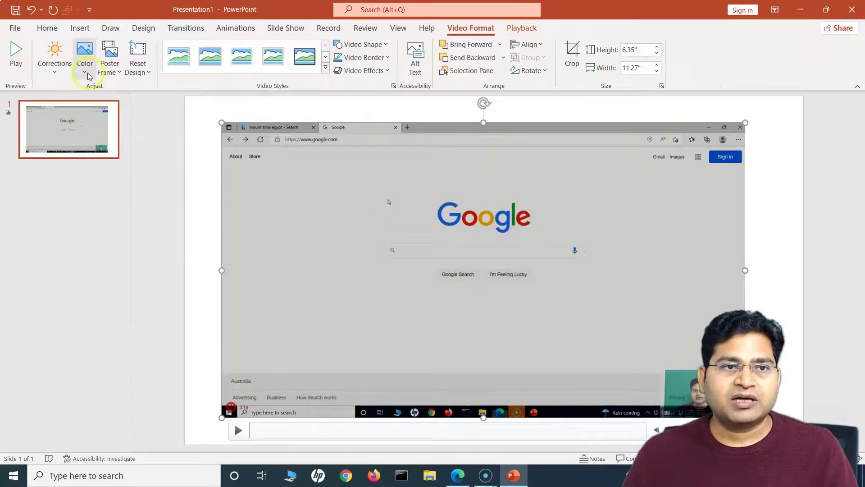
pyautogui.click(84, 56)
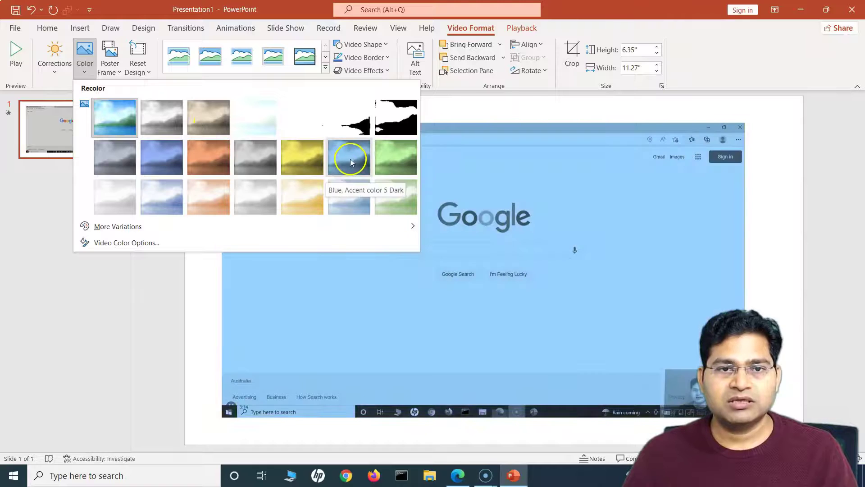
pyautogui.click(348, 207)
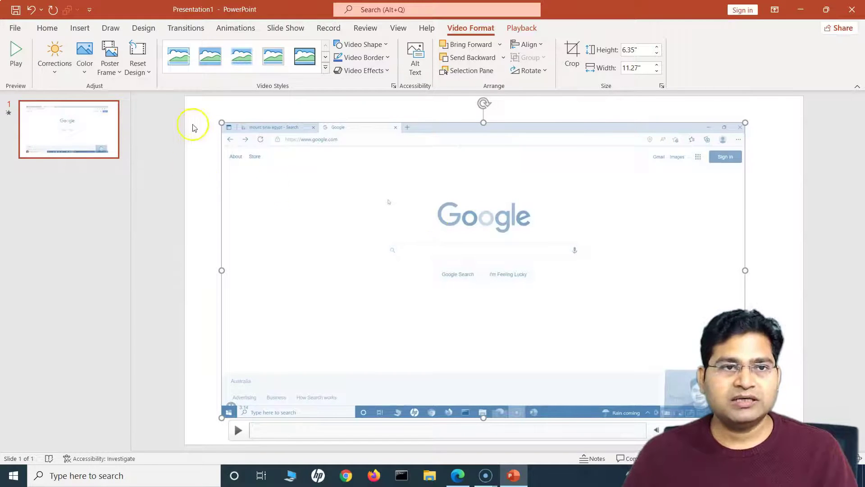
# - Set an online Birds photo of a bird on a stem as the video's poster frame
pyautogui.click(119, 78)
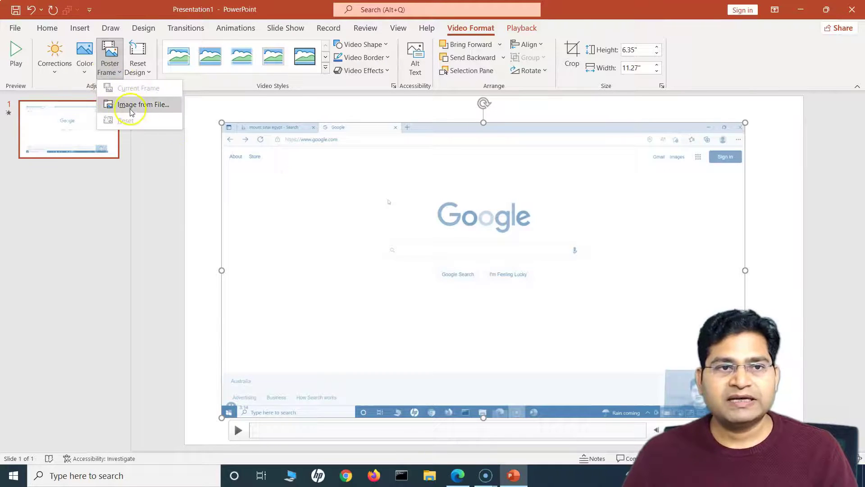
pyautogui.click(136, 105)
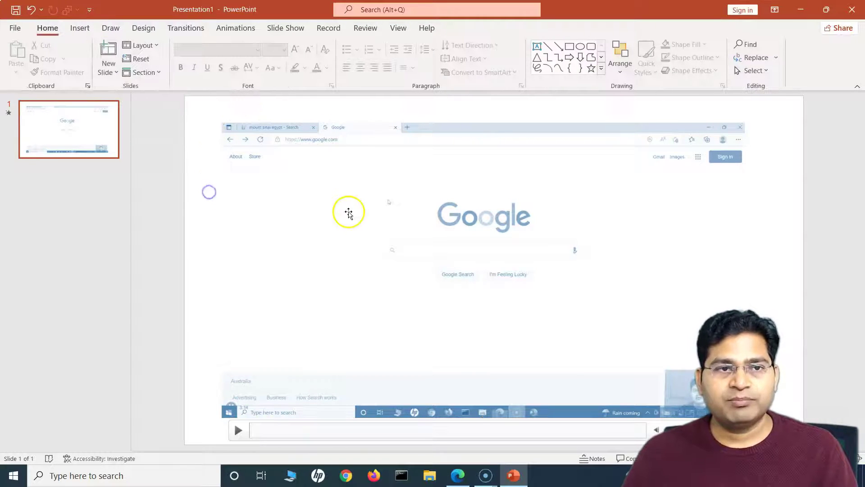
pyautogui.click(117, 73)
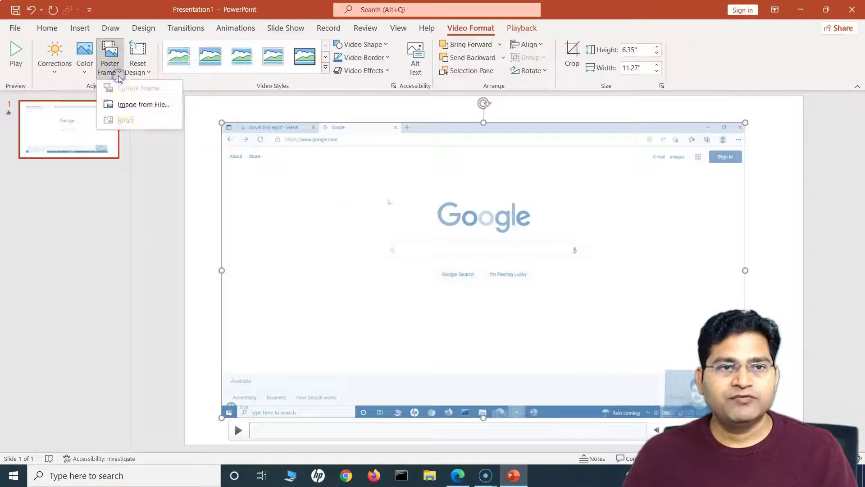
pyautogui.click(127, 106)
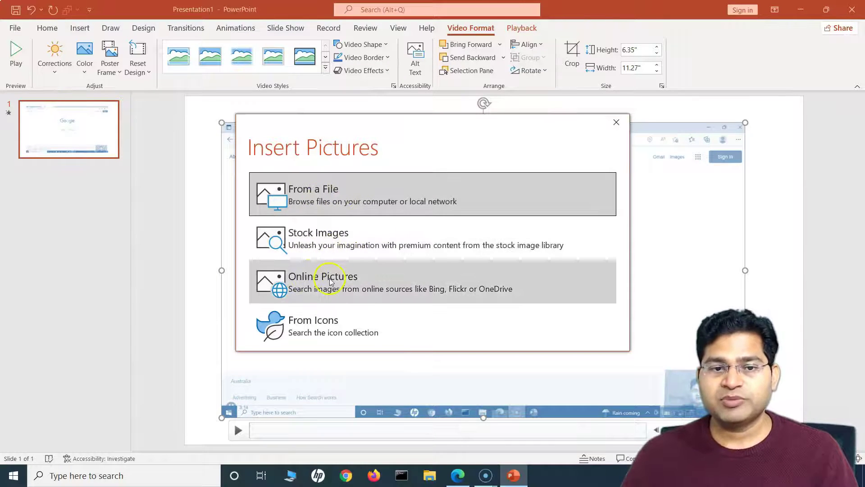
pyautogui.click(352, 293)
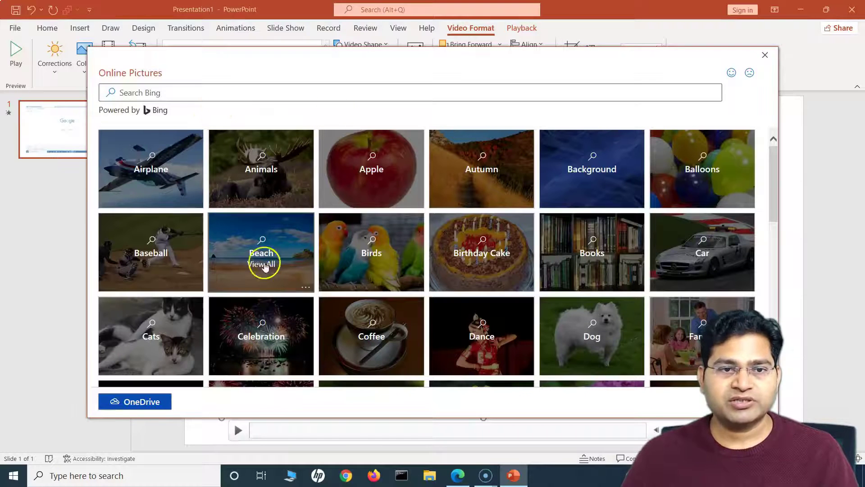
pyautogui.click(361, 269)
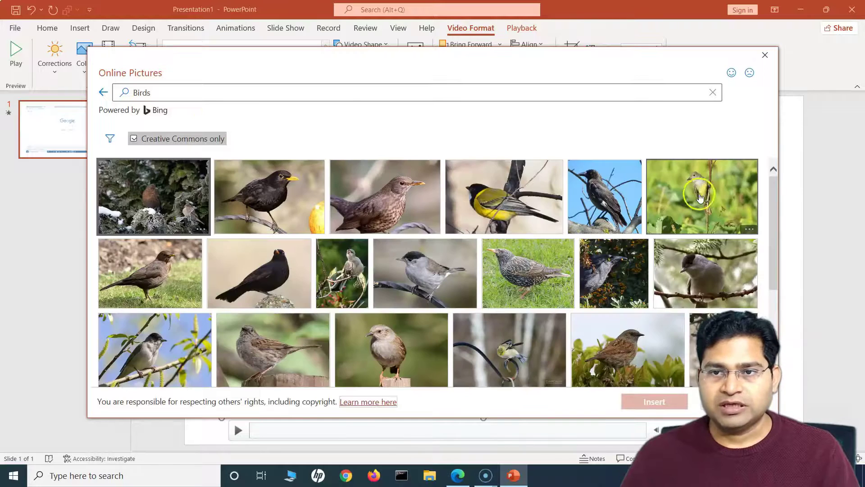
pyautogui.click(700, 198)
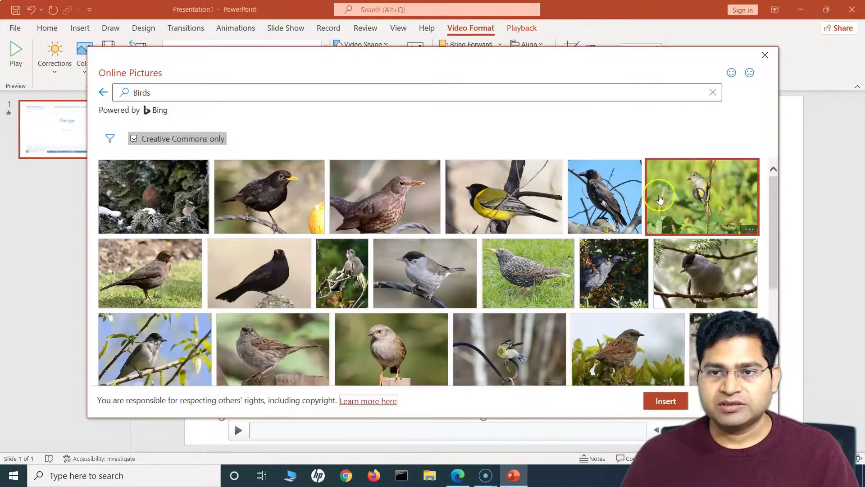
pyautogui.click(649, 401)
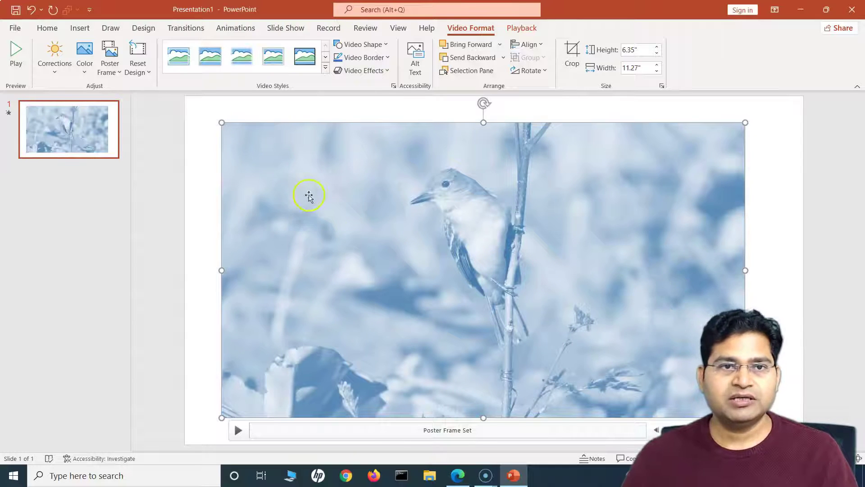
# - Remove the video's blue tint with No Recolor
pyautogui.click(84, 59)
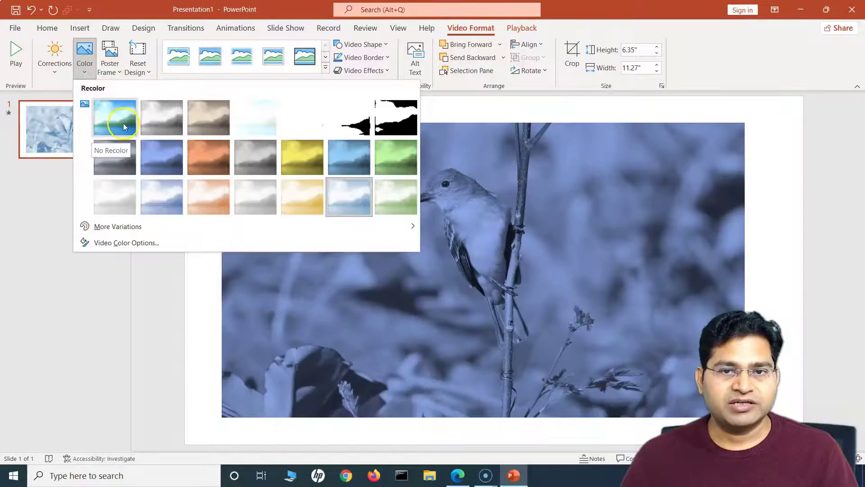
pyautogui.click(123, 123)
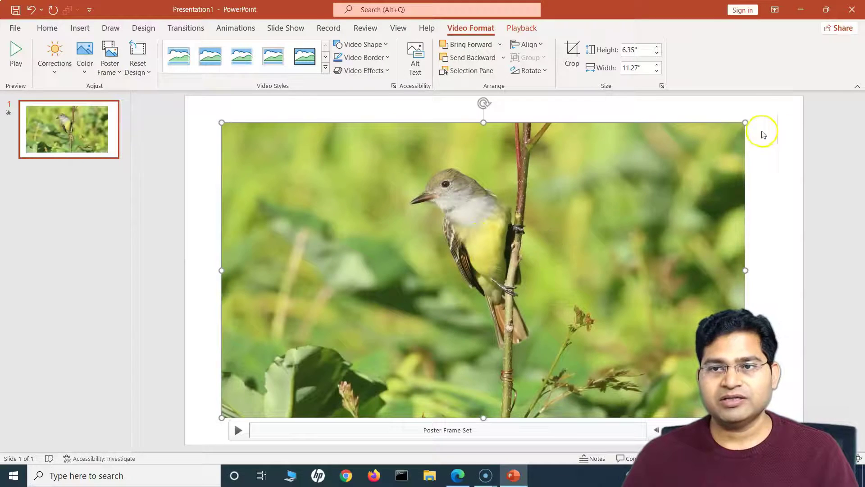
pyautogui.click(785, 139)
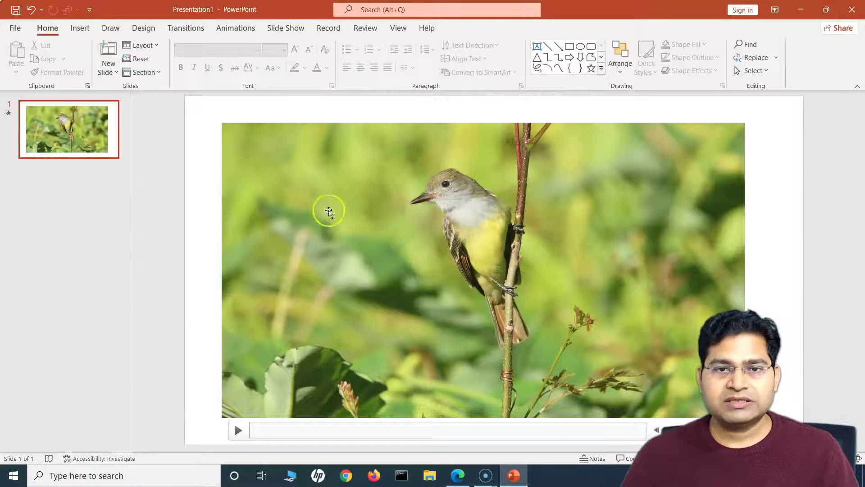
# - Play and pause the video to check it, then reselect it
pyautogui.click(242, 428)
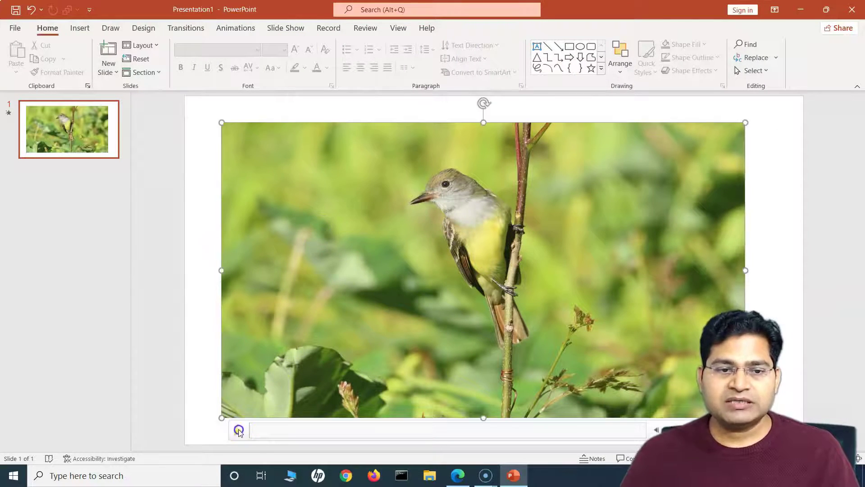
pyautogui.click(239, 431)
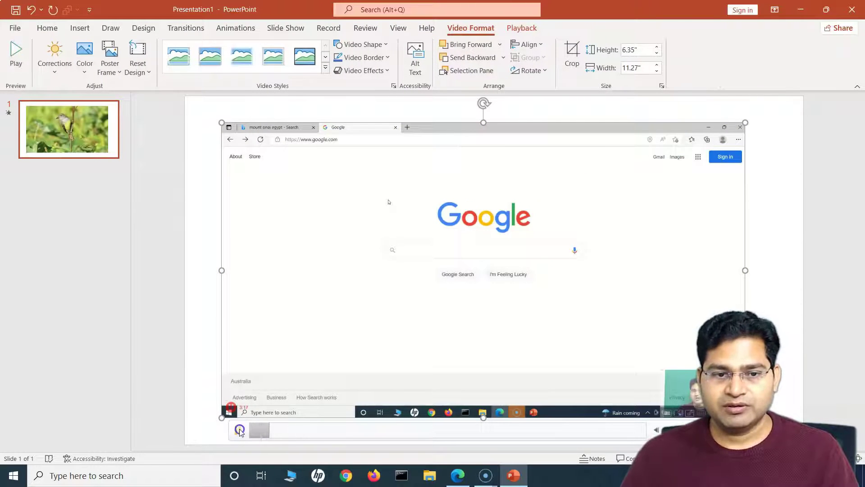
pyautogui.click(242, 315)
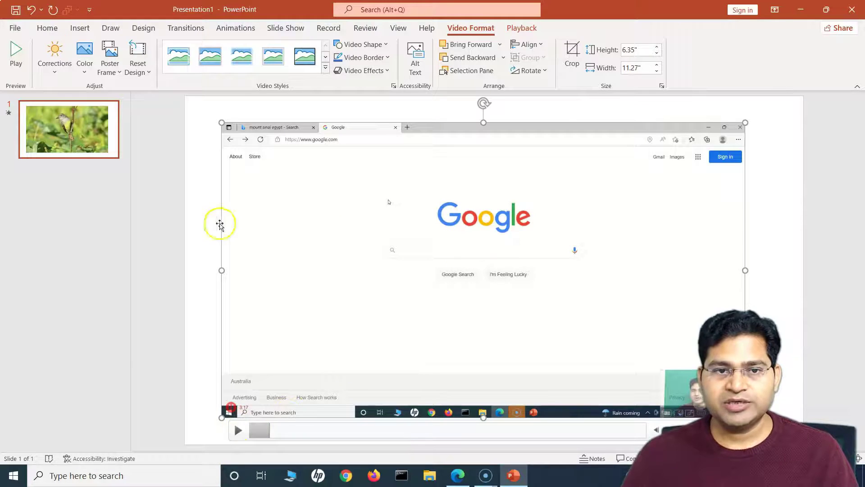
pyautogui.click(201, 225)
pyautogui.click(399, 264)
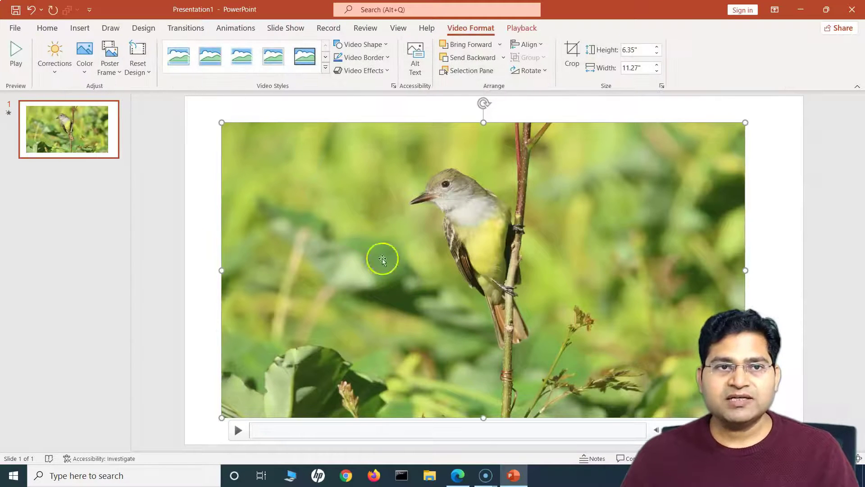
pyautogui.click(149, 73)
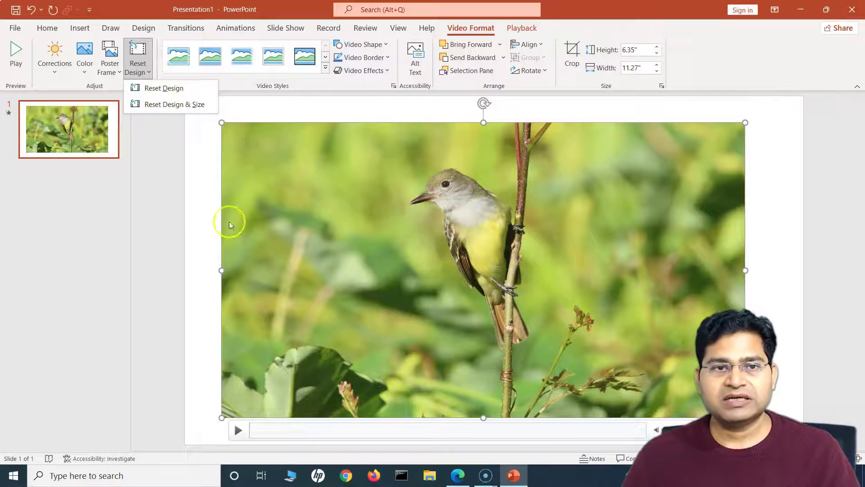
# - Replace a Snip Diagonal Corner, Gradient trial with a rounded-corner, grey-framed video style
pyautogui.click(199, 220)
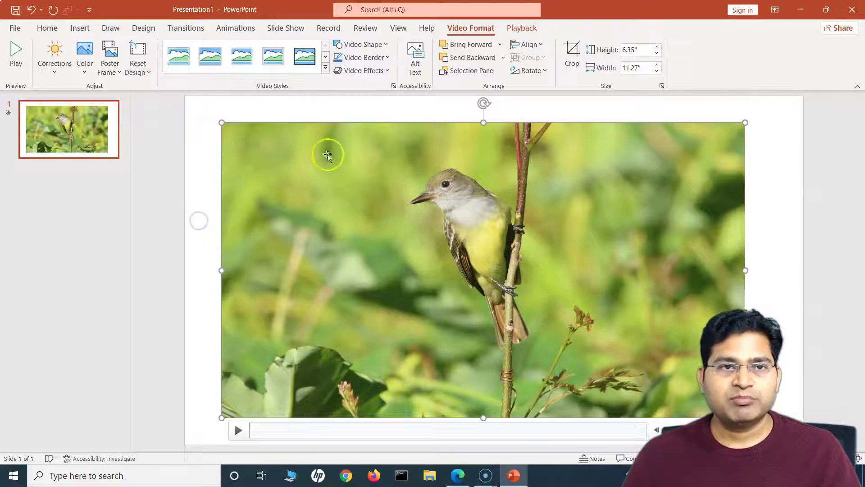
pyautogui.click(324, 58)
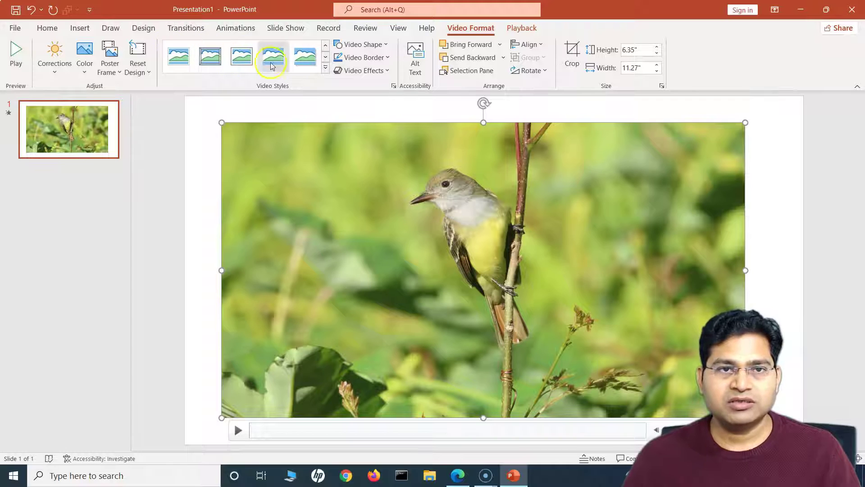
pyautogui.click(325, 68)
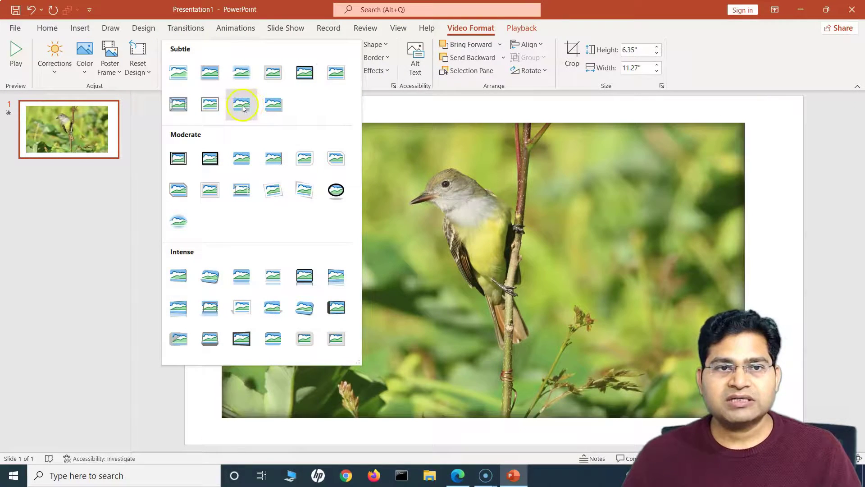
pyautogui.click(206, 107)
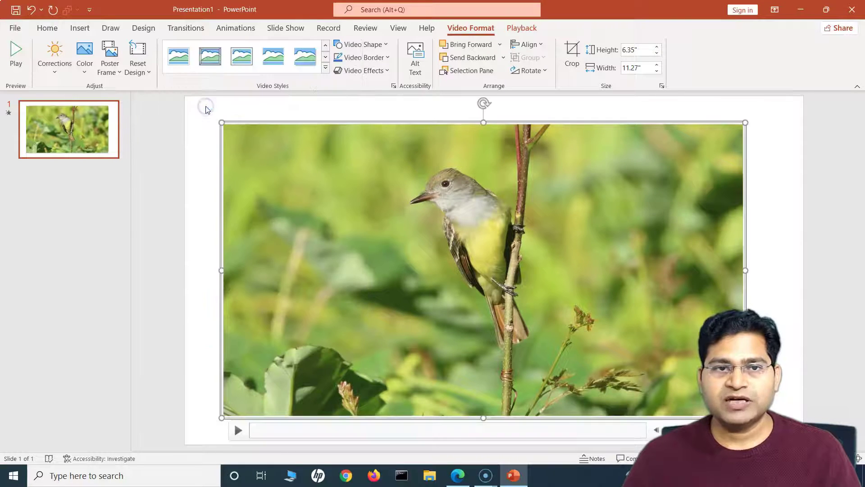
pyautogui.click(325, 68)
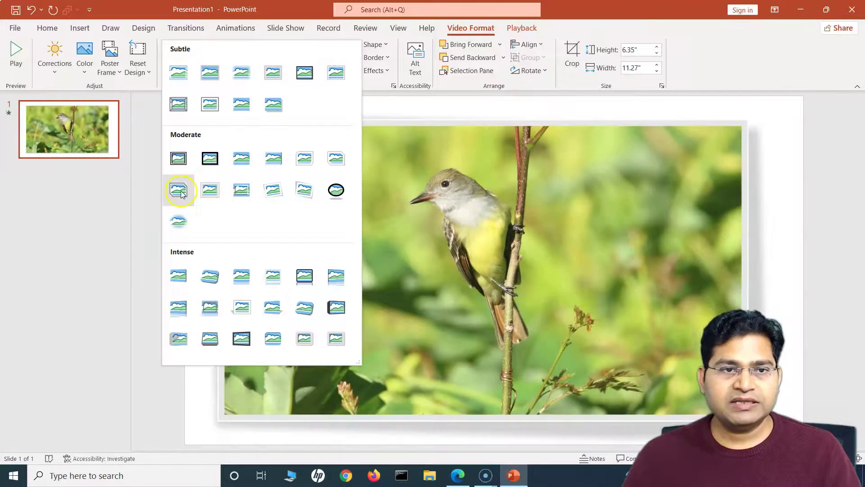
pyautogui.click(180, 191)
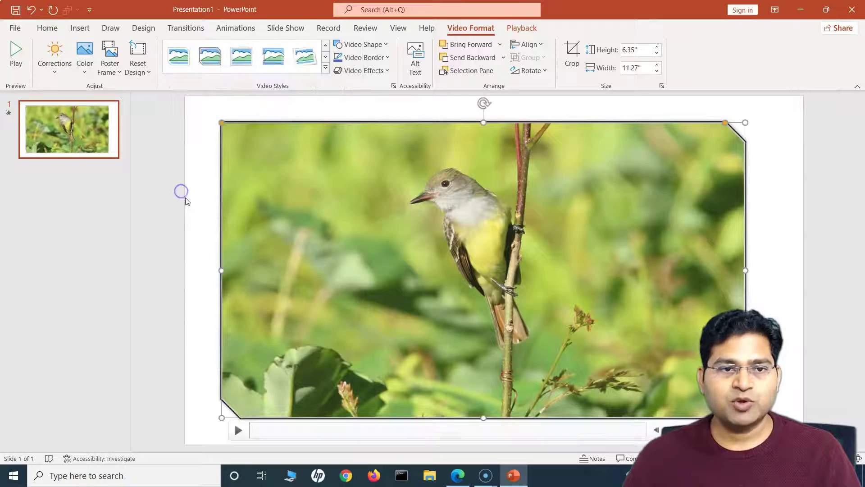
pyautogui.click(325, 70)
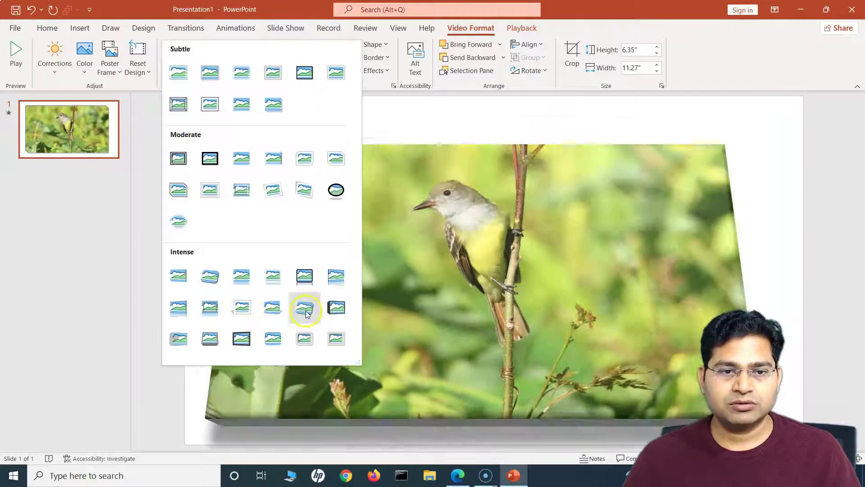
pyautogui.click(304, 338)
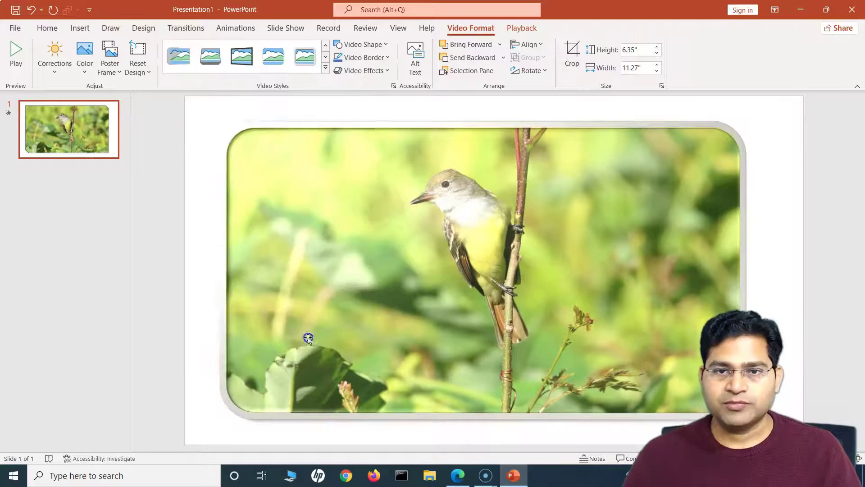
pyautogui.click(198, 152)
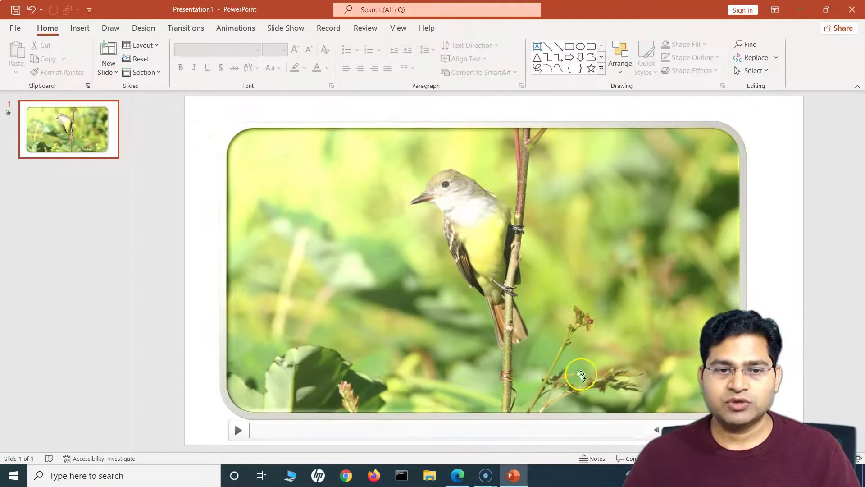
# - Give the video's border a 3 pt weight, leaving its shape unchanged
pyautogui.click(235, 130)
pyautogui.click(383, 46)
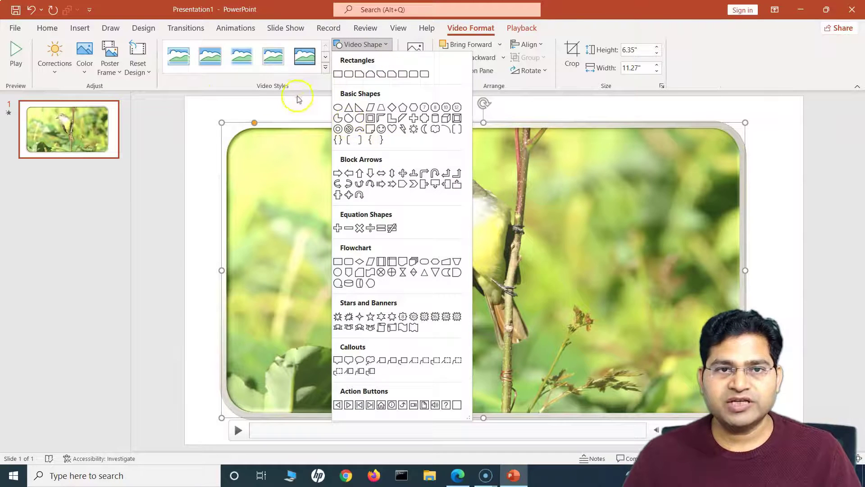
pyautogui.click(279, 195)
pyautogui.click(389, 57)
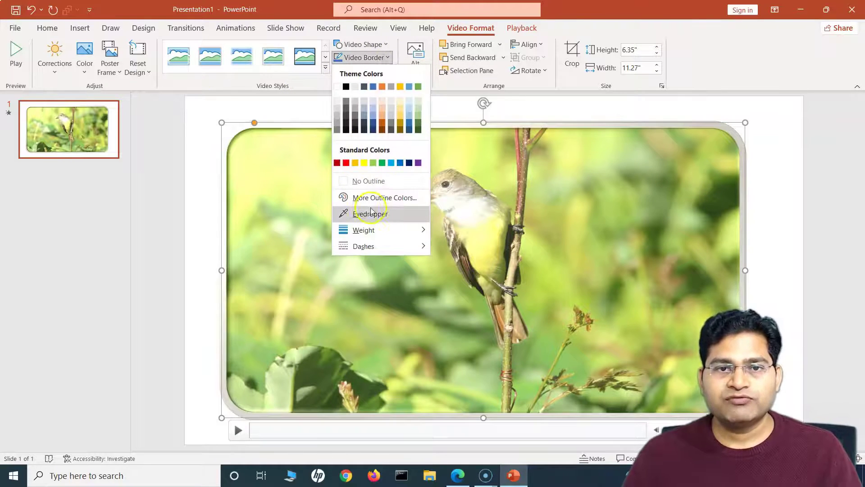
pyautogui.moveTo(371, 234)
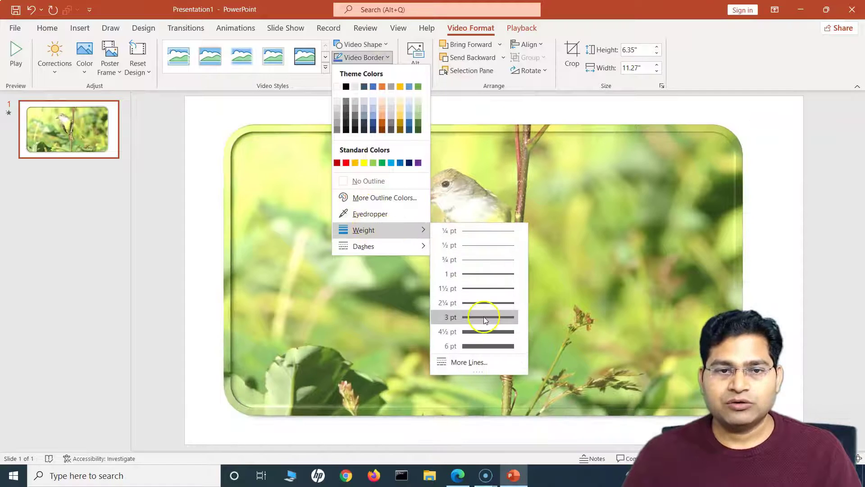
pyautogui.click(483, 317)
# - Add an outer drop shadow to the video
pyautogui.click(387, 71)
pyautogui.moveTo(389, 136)
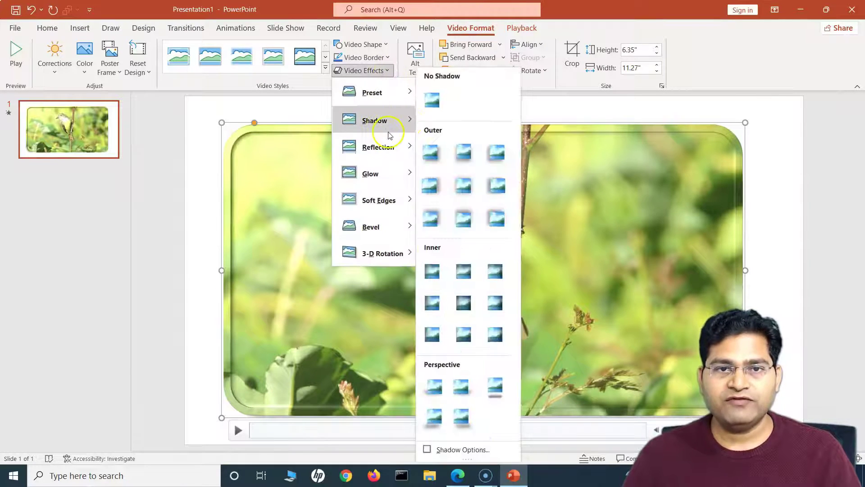
pyautogui.click(461, 152)
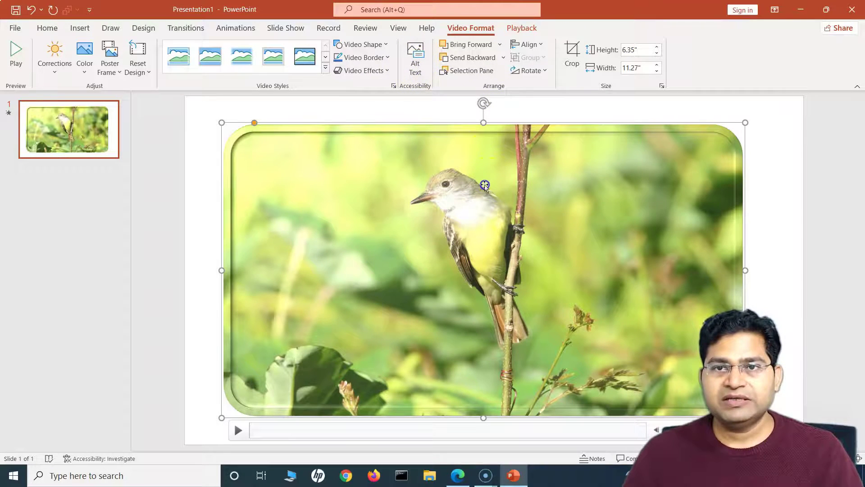
# - Crop a thin strip off the video's right edge, narrowing it to 11.14" wide
pyautogui.click(573, 55)
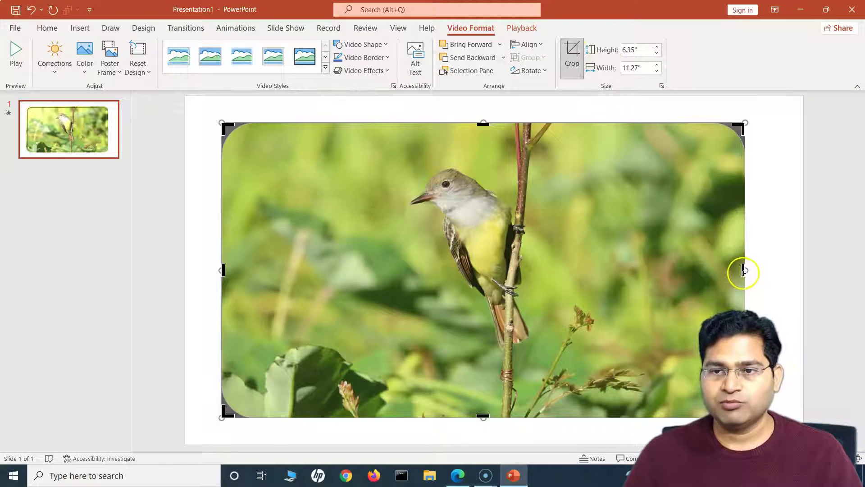
pyautogui.moveTo(744, 271); pyautogui.dragTo(738, 273)
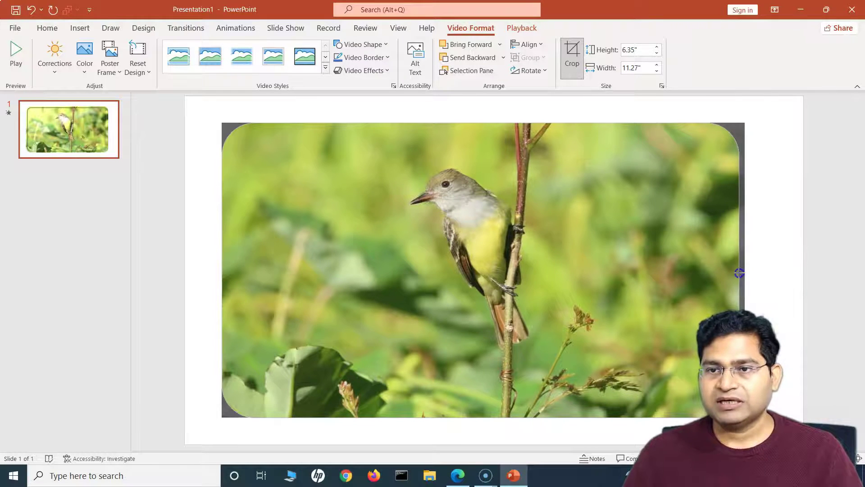
pyautogui.click(765, 177)
pyautogui.click(580, 149)
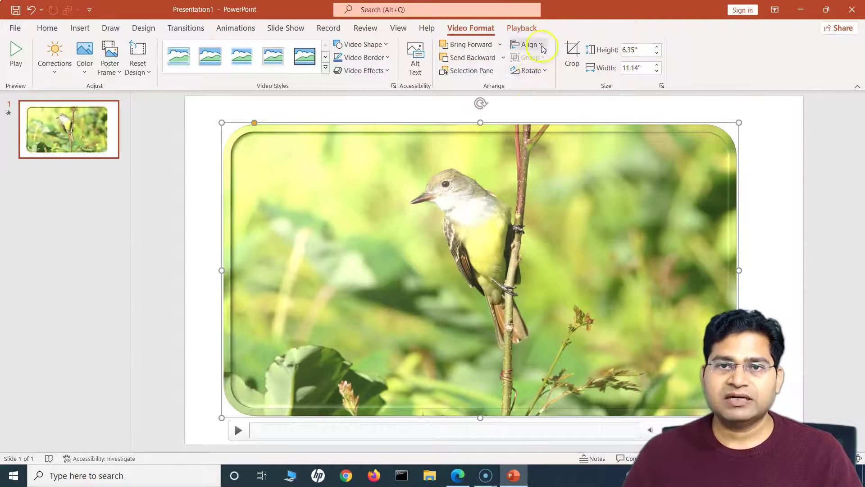
# - Check the alignment and rotate options without changing anything, then reselect the video
pyautogui.click(529, 44)
pyautogui.click(528, 44)
pyautogui.click(547, 72)
pyautogui.click(547, 71)
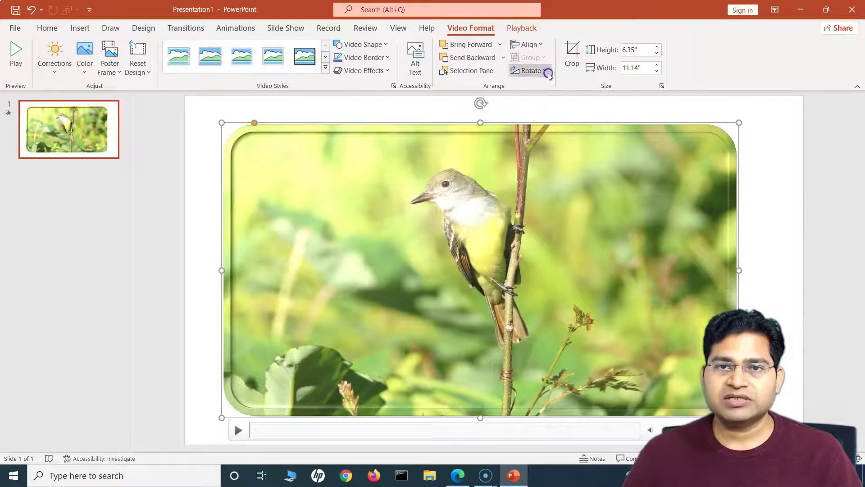
pyautogui.click(198, 173)
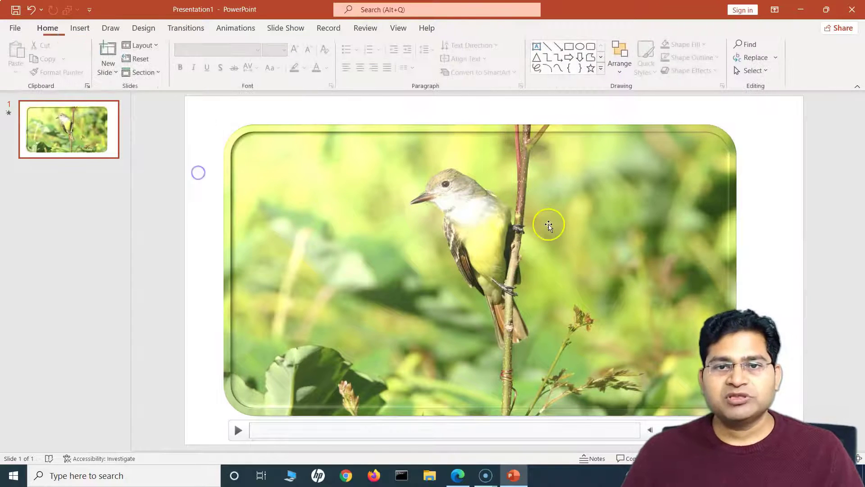
pyautogui.click(546, 226)
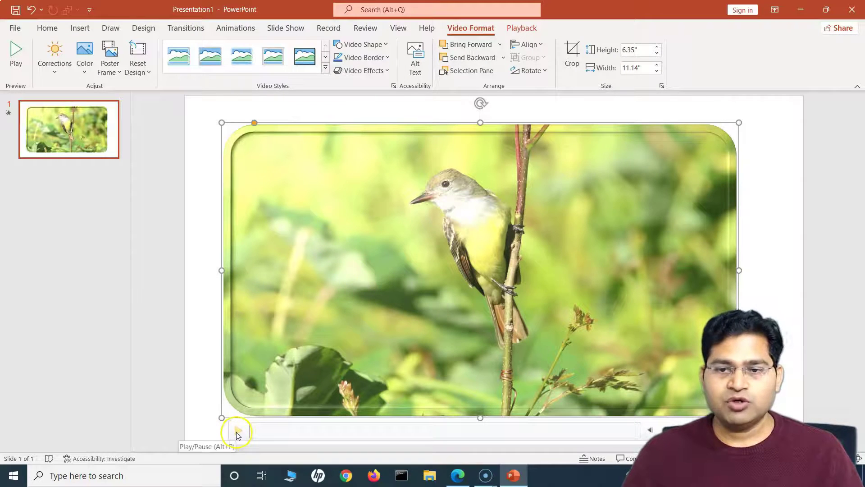
# - Preview the video by playing and pausing it, then bring up its Playback settings
pyautogui.click(238, 430)
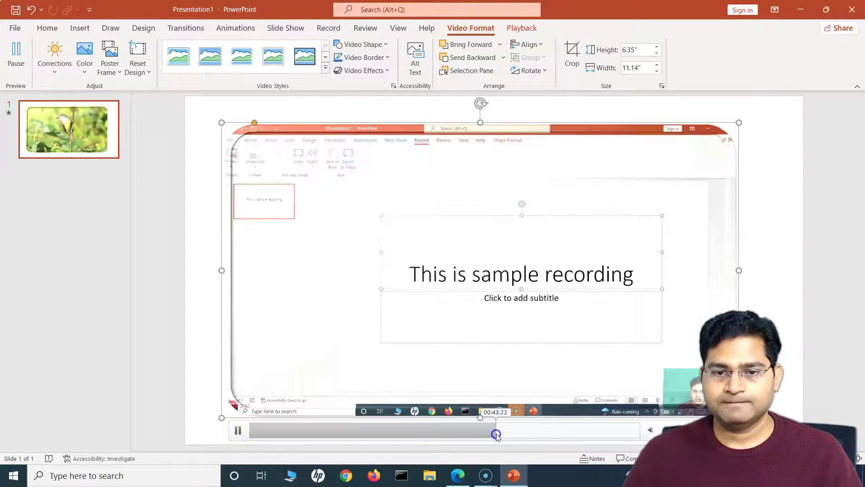
pyautogui.click(239, 431)
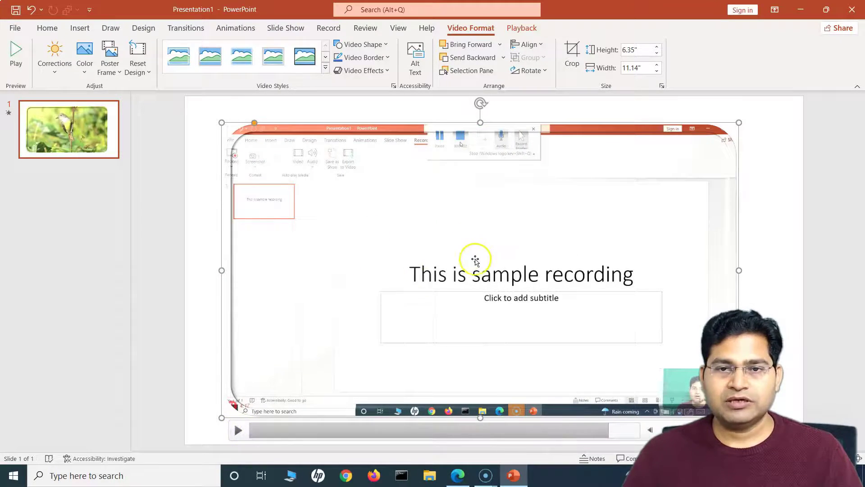
pyautogui.click(201, 168)
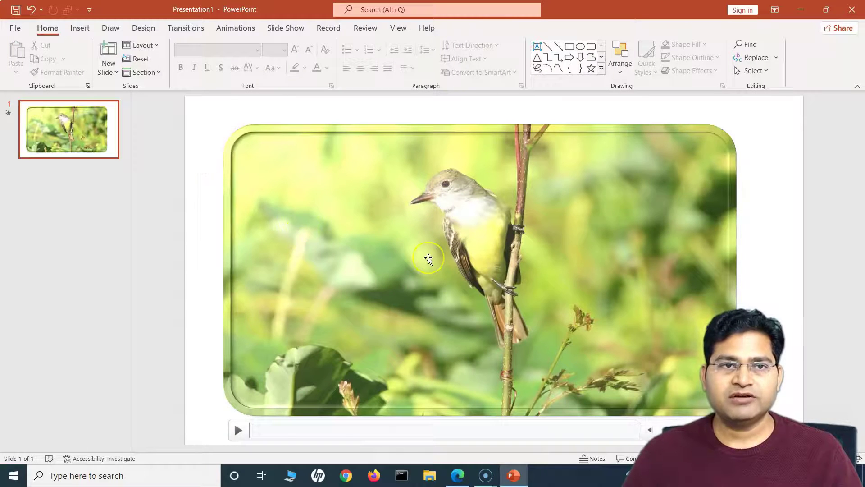
pyautogui.click(428, 260)
pyautogui.click(522, 28)
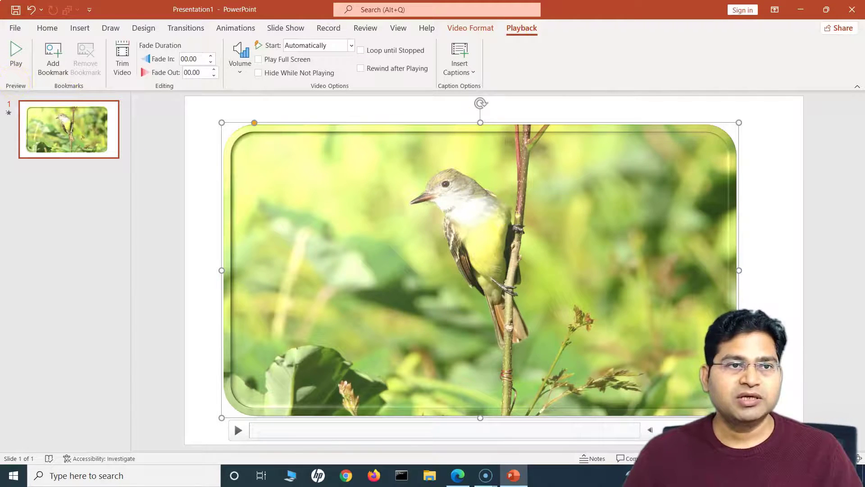
# - Add a bookmark and trim the video to run from 00:02.869 to 01:06.295
pyautogui.click(57, 73)
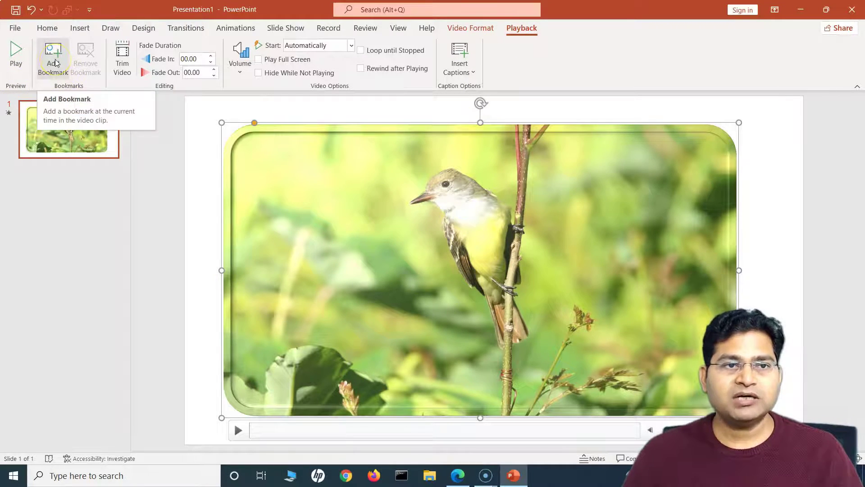
pyautogui.click(56, 63)
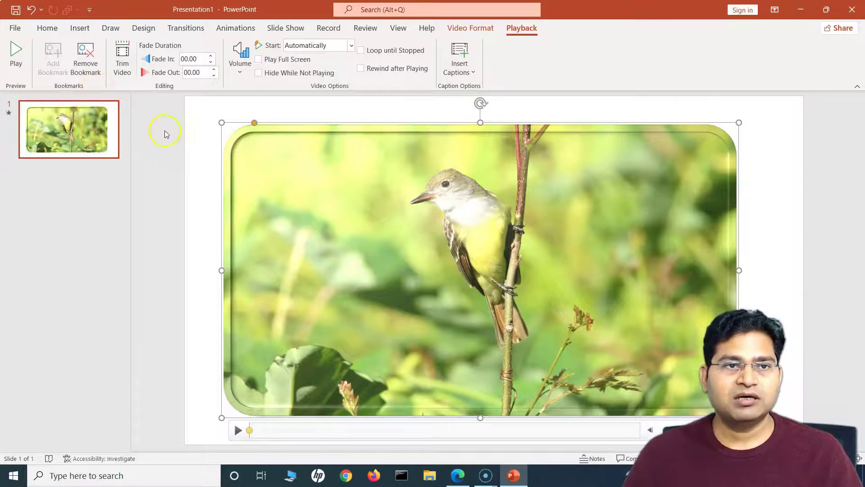
pyautogui.click(122, 56)
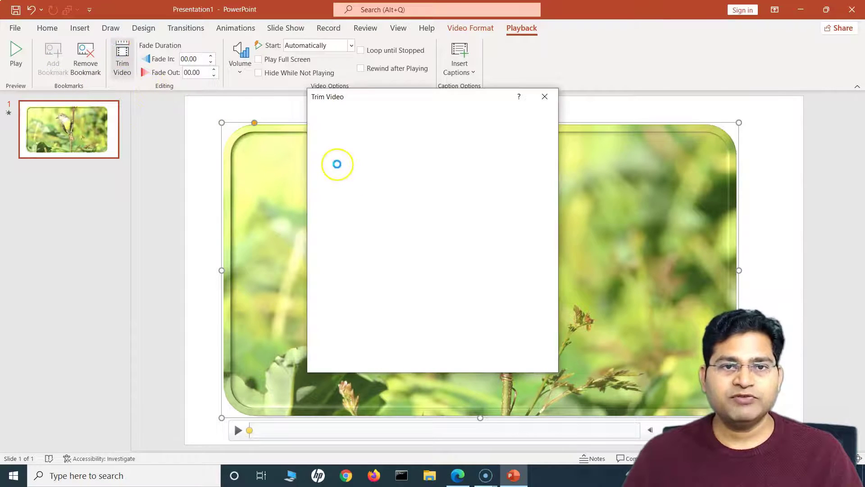
pyautogui.moveTo(315, 307); pyautogui.dragTo(323, 310)
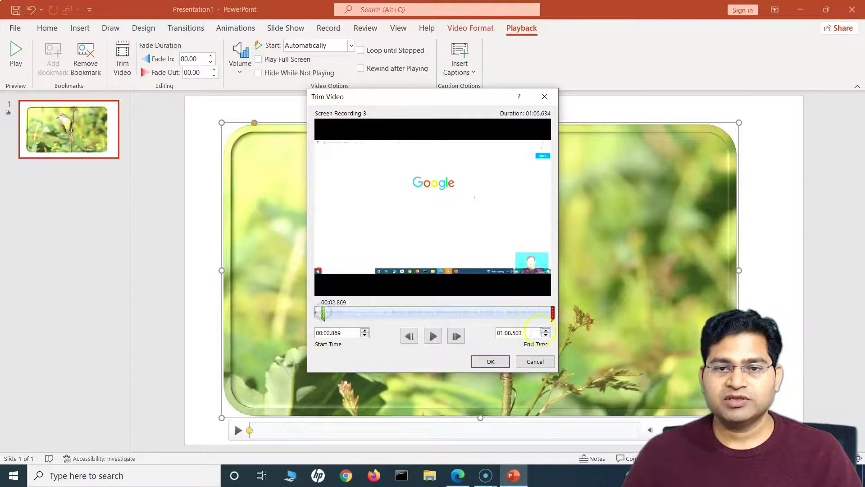
pyautogui.moveTo(553, 313); pyautogui.dragTo(545, 313)
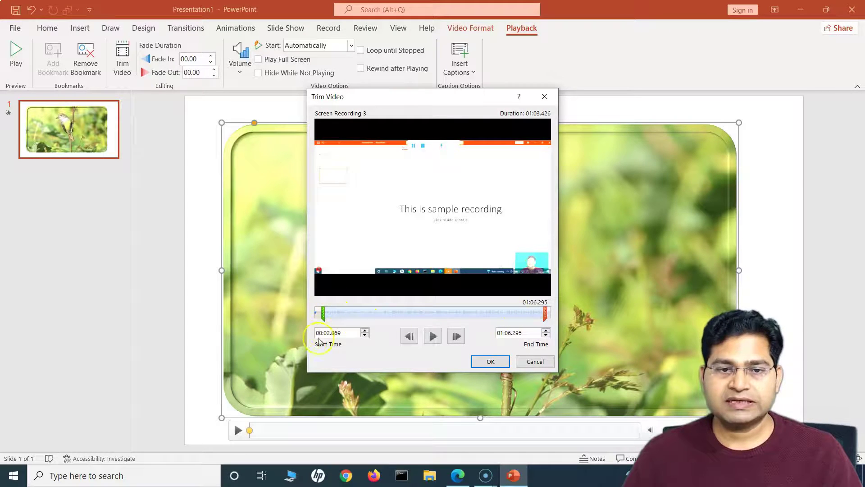
pyautogui.click(488, 362)
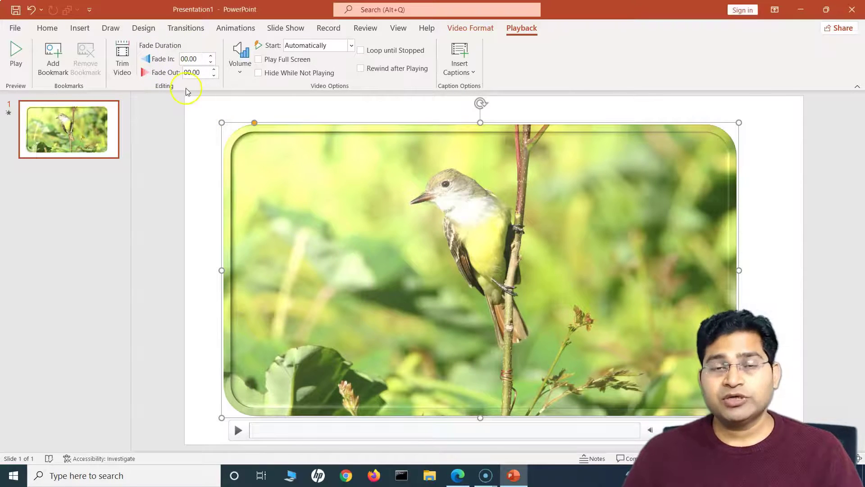
pyautogui.click(212, 57)
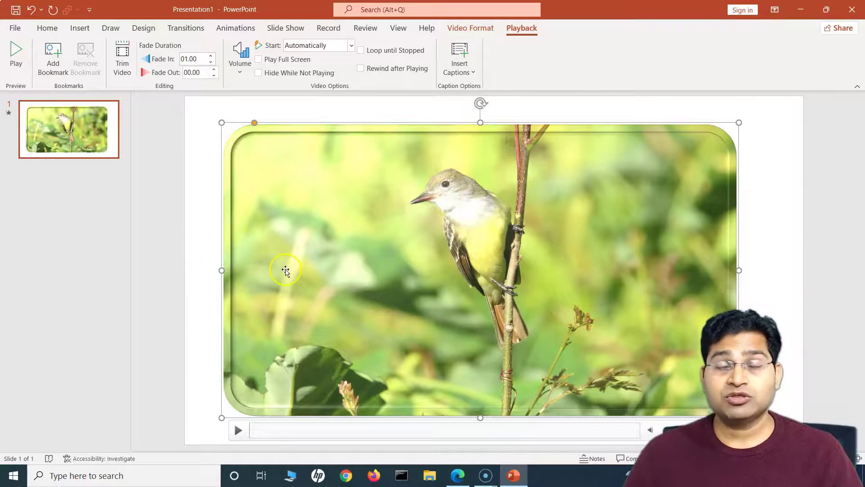
pyautogui.click(214, 69)
pyautogui.click(214, 69)
pyautogui.click(214, 69)
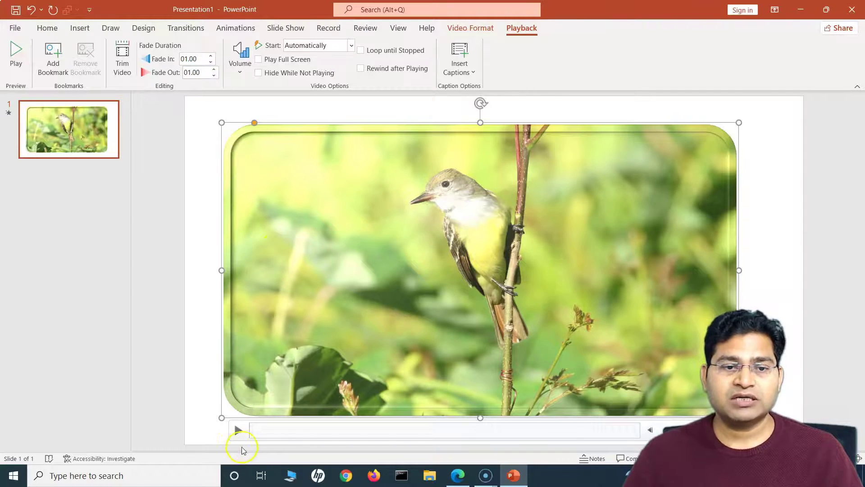
pyautogui.click(207, 340)
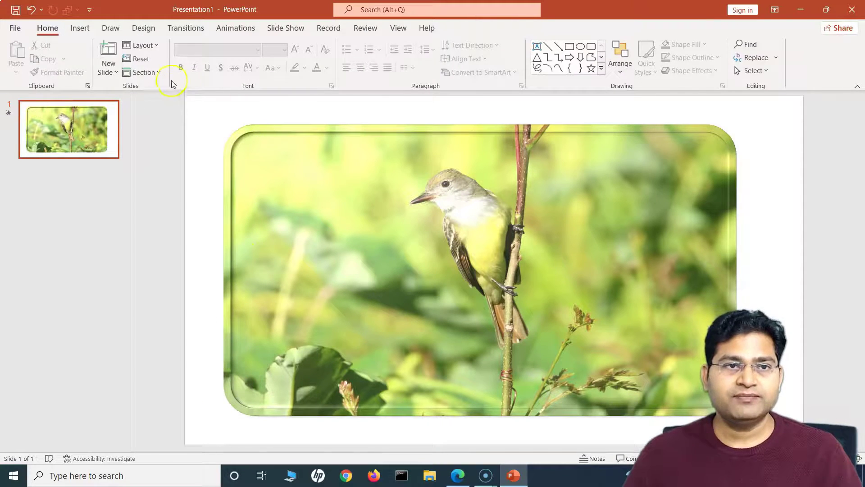
pyautogui.click(314, 234)
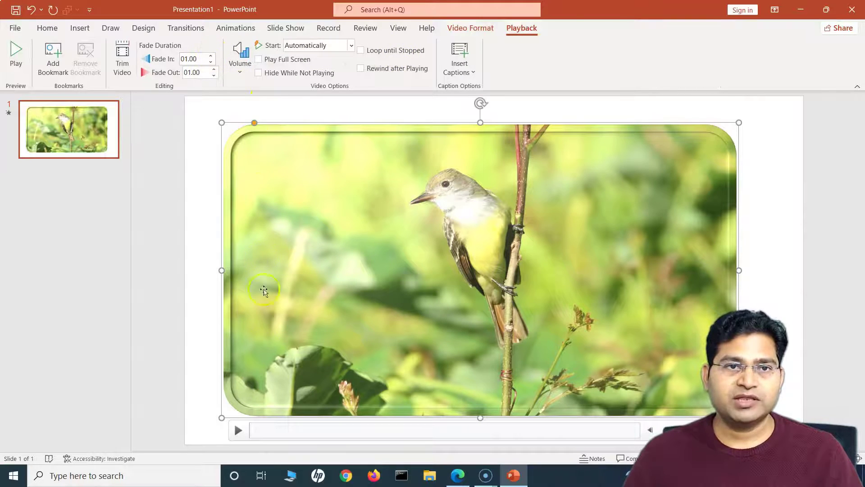
pyautogui.click(242, 72)
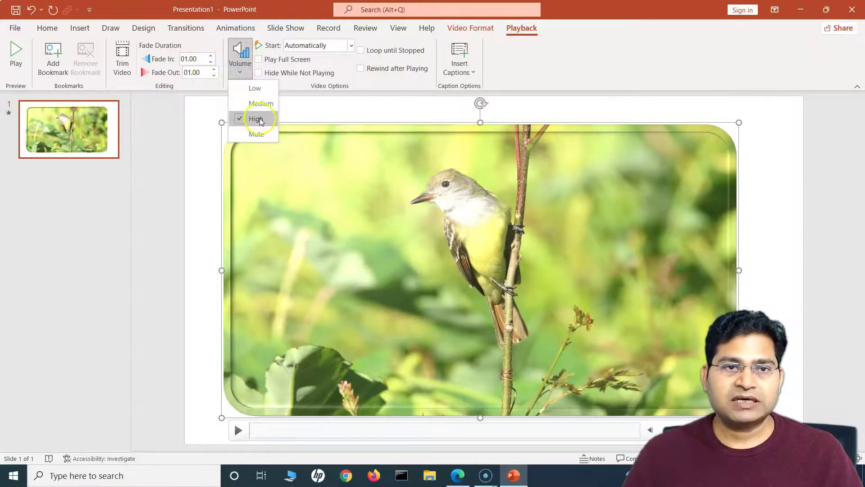
pyautogui.click(328, 215)
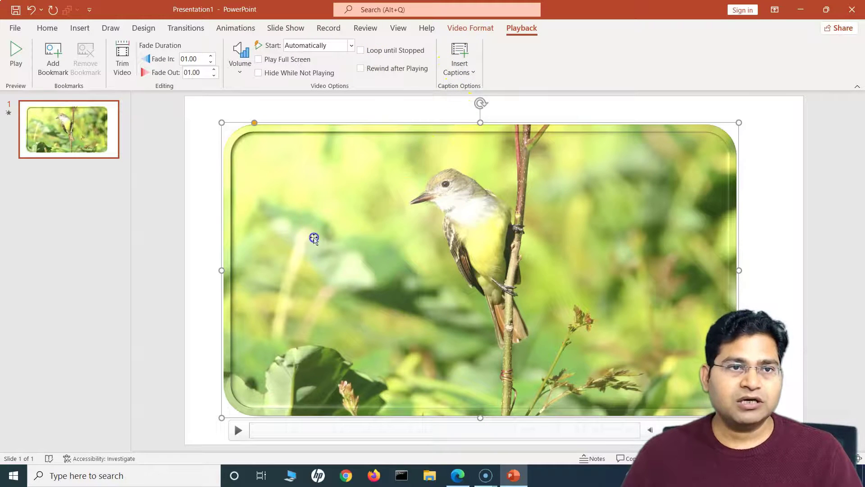
pyautogui.click(238, 430)
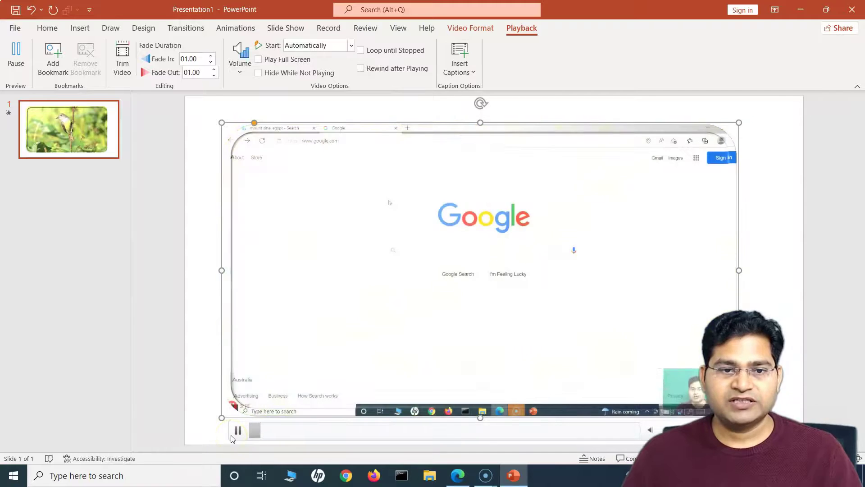
pyautogui.click(237, 430)
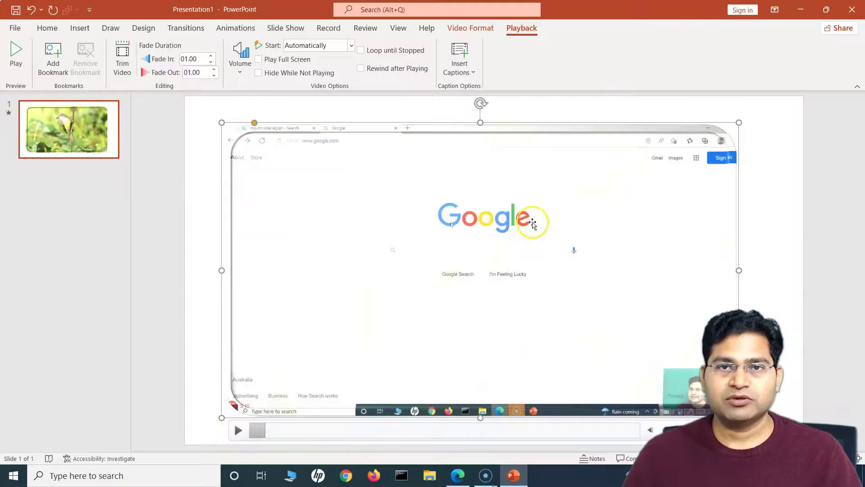
pyautogui.click(209, 228)
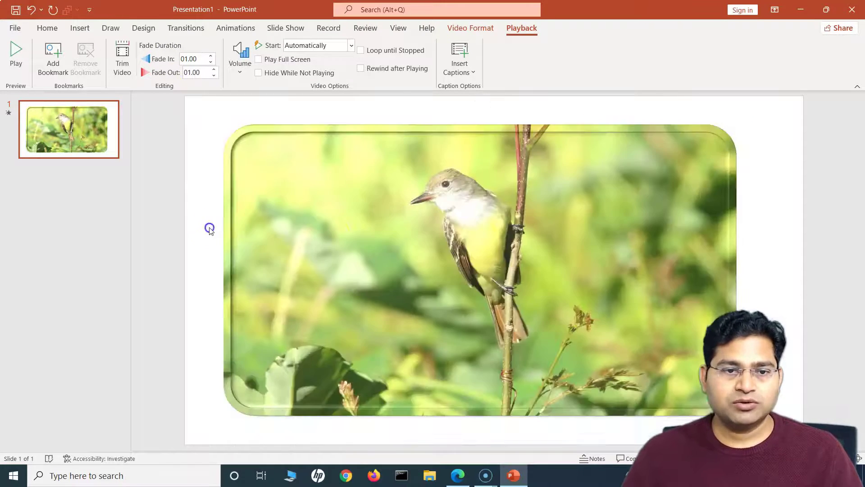
pyautogui.click(383, 229)
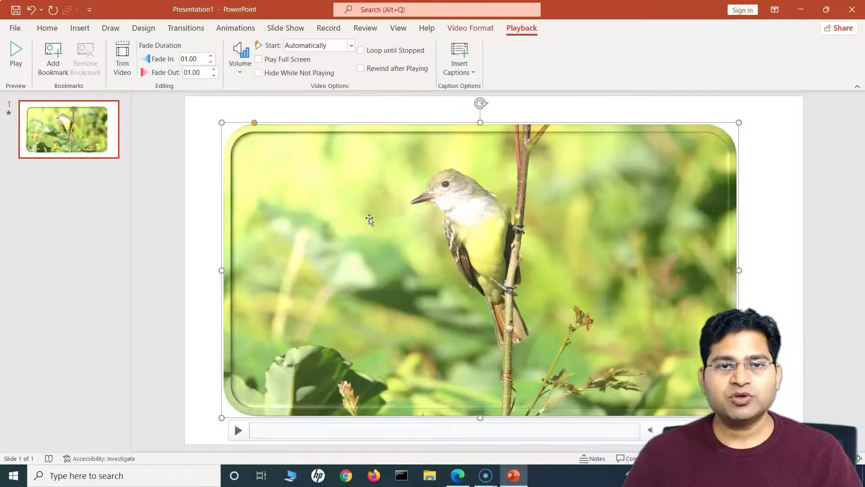
# - Look at the Record tab's Save as Show option but cancel without saving a slide show
pyautogui.click(321, 33)
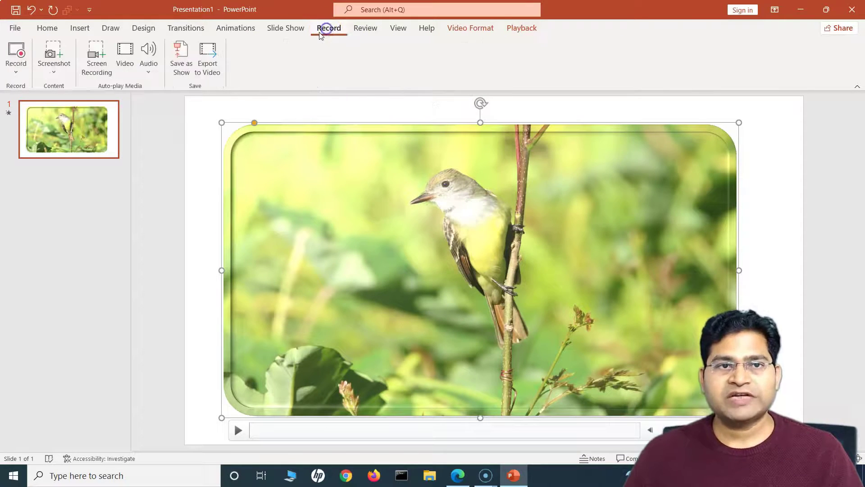
pyautogui.click(354, 267)
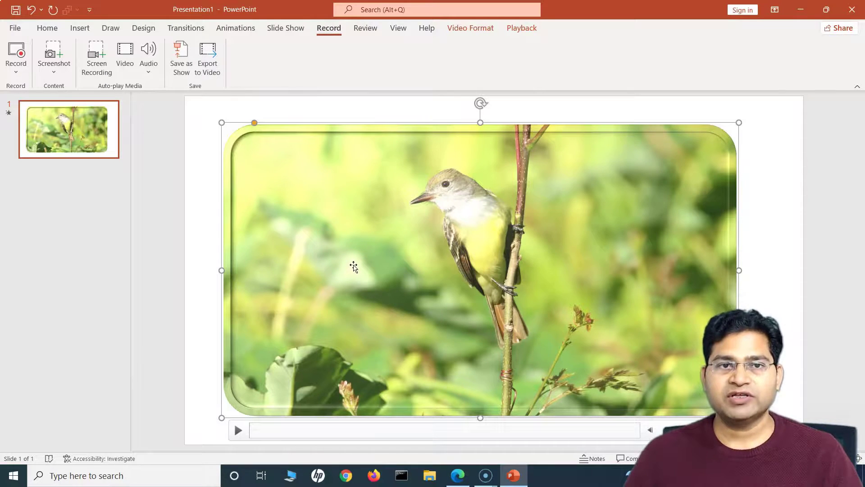
pyautogui.click(183, 69)
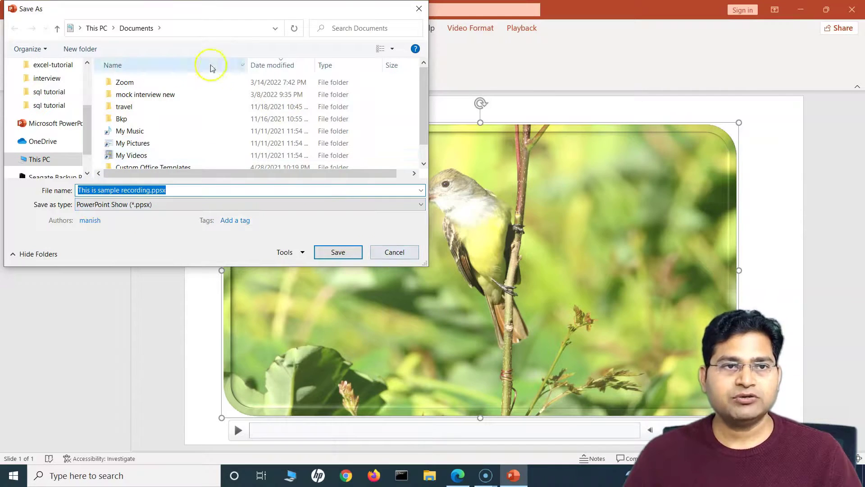
pyautogui.click(393, 252)
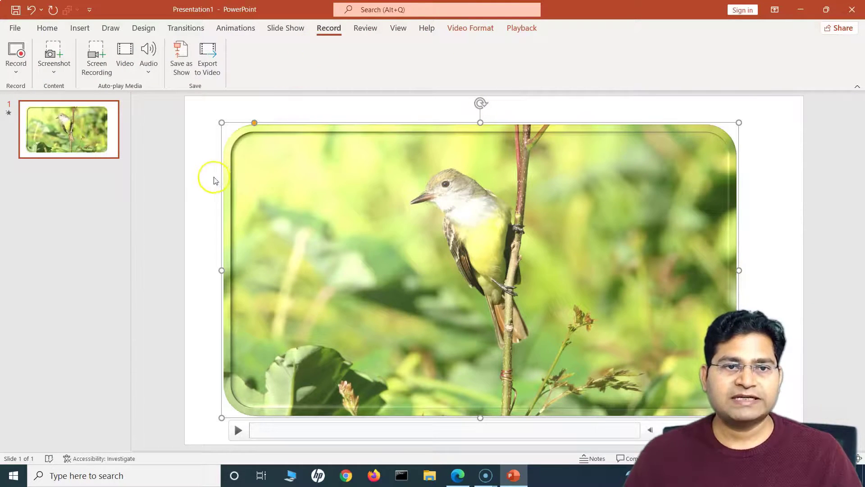
# - Choose Create a Video for export and set the quality to Full HD (1080p)
pyautogui.click(207, 59)
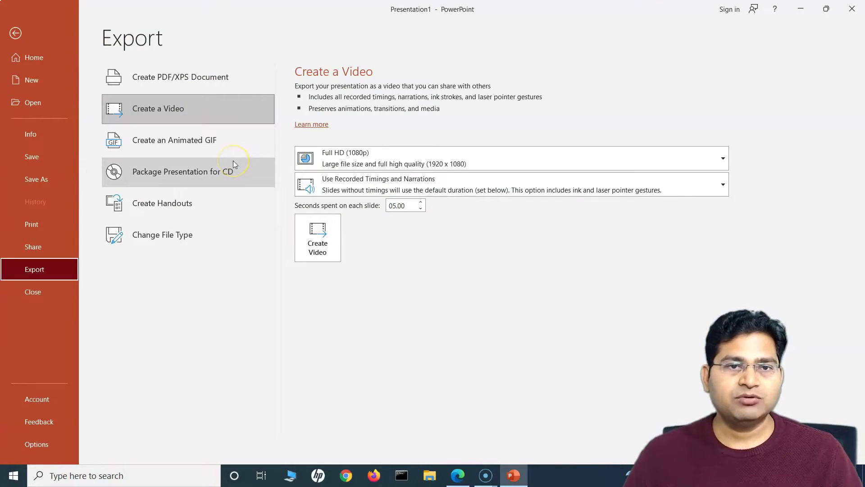
pyautogui.click(199, 102)
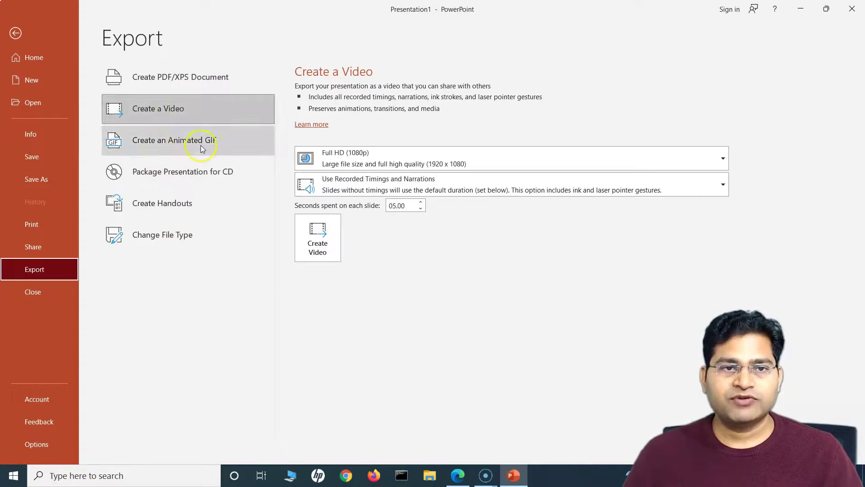
pyautogui.click(179, 108)
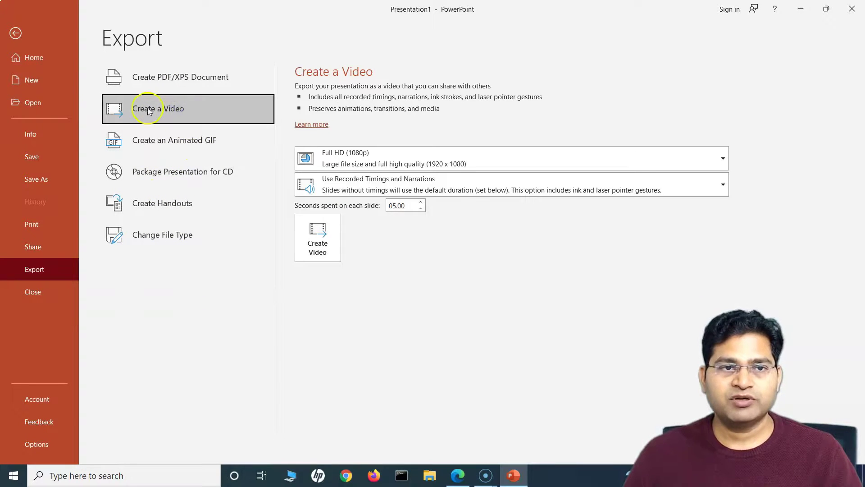
pyautogui.click(394, 164)
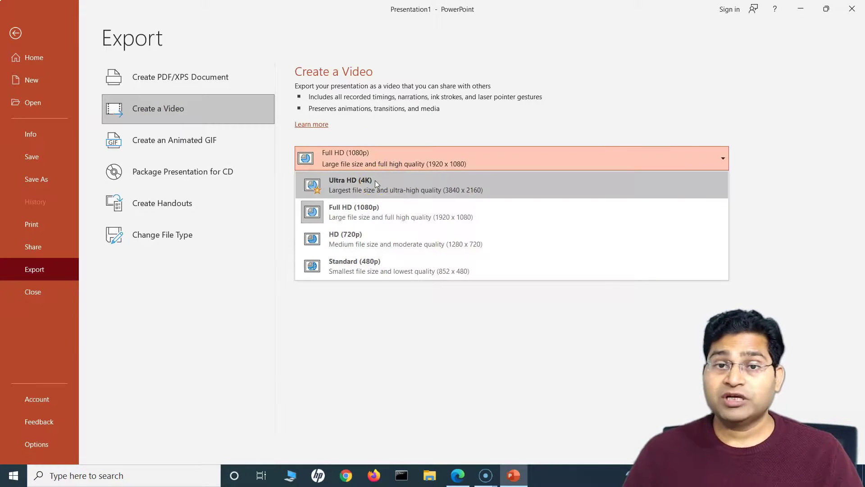
pyautogui.click(377, 218)
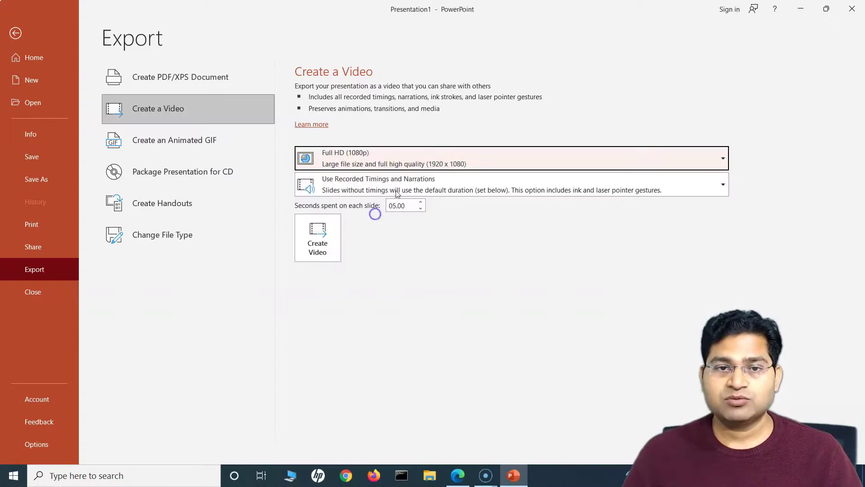
pyautogui.click(372, 161)
pyautogui.click(384, 221)
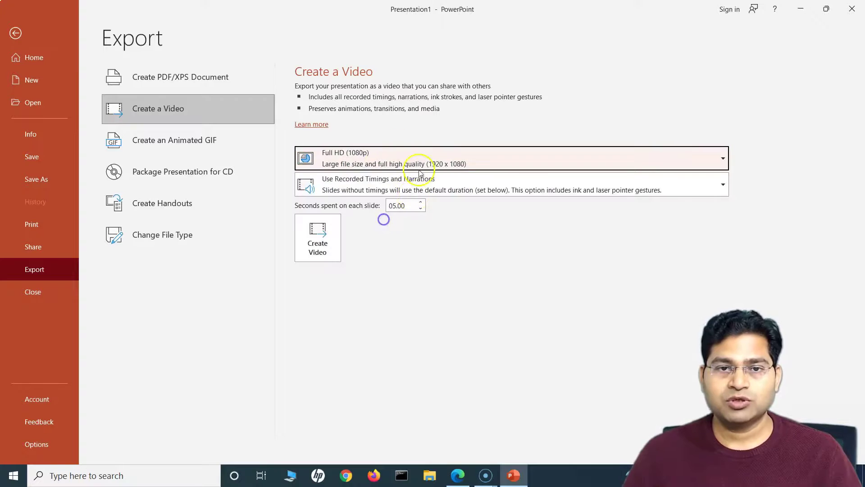
# - Create the video and save it as 'This is sample recording.mp4' in Documents
pyautogui.click(319, 240)
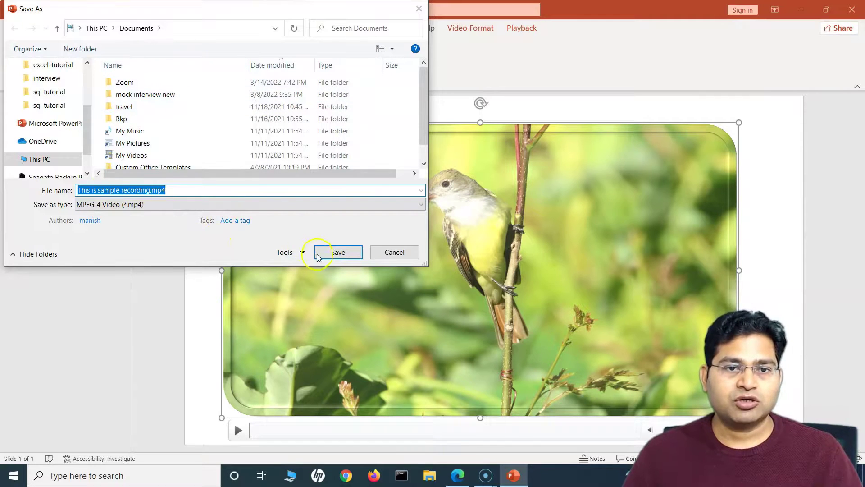
pyautogui.click(334, 259)
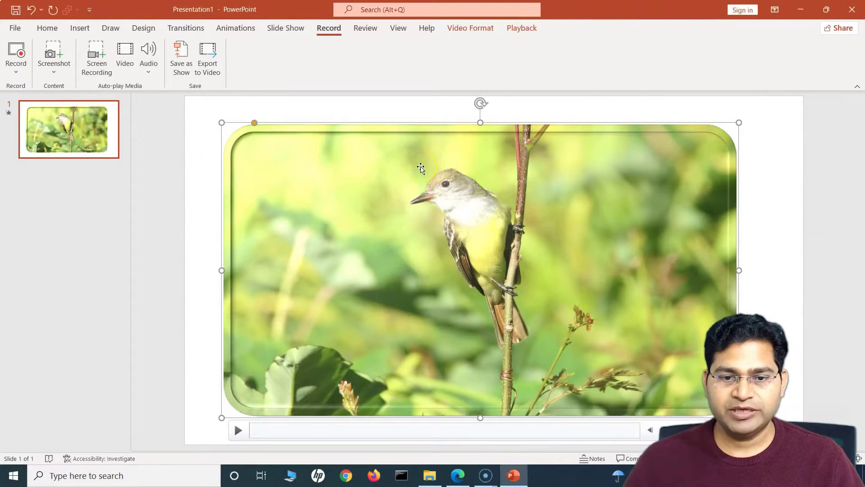
# - Open 'This is sample recording.mp4' from Documents in File Explorer to play it in VLC
pyautogui.click(430, 475)
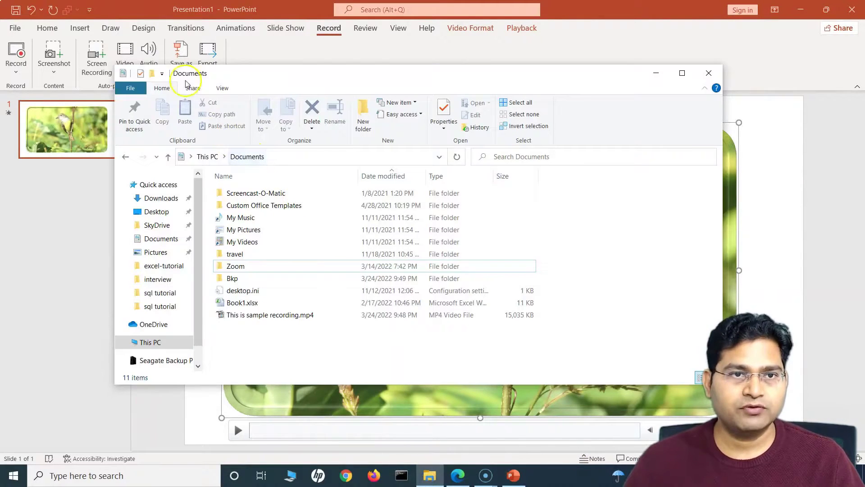
pyautogui.doubleClick(263, 317)
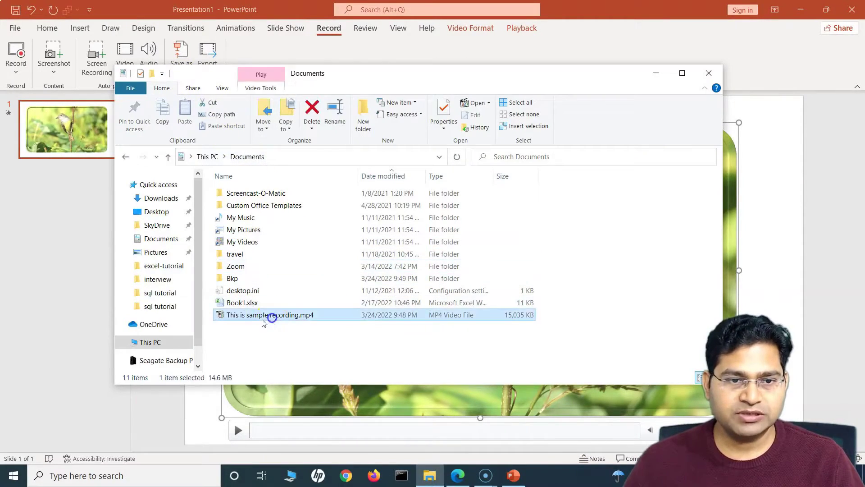
pyautogui.rightClick(295, 317)
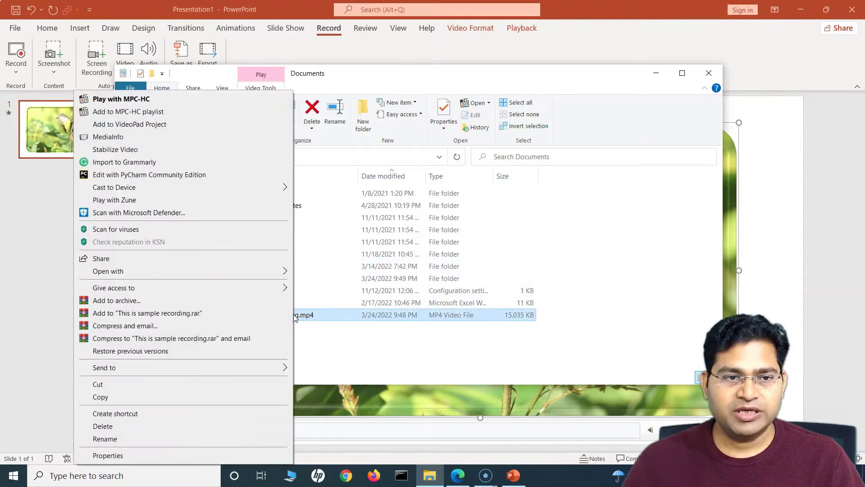